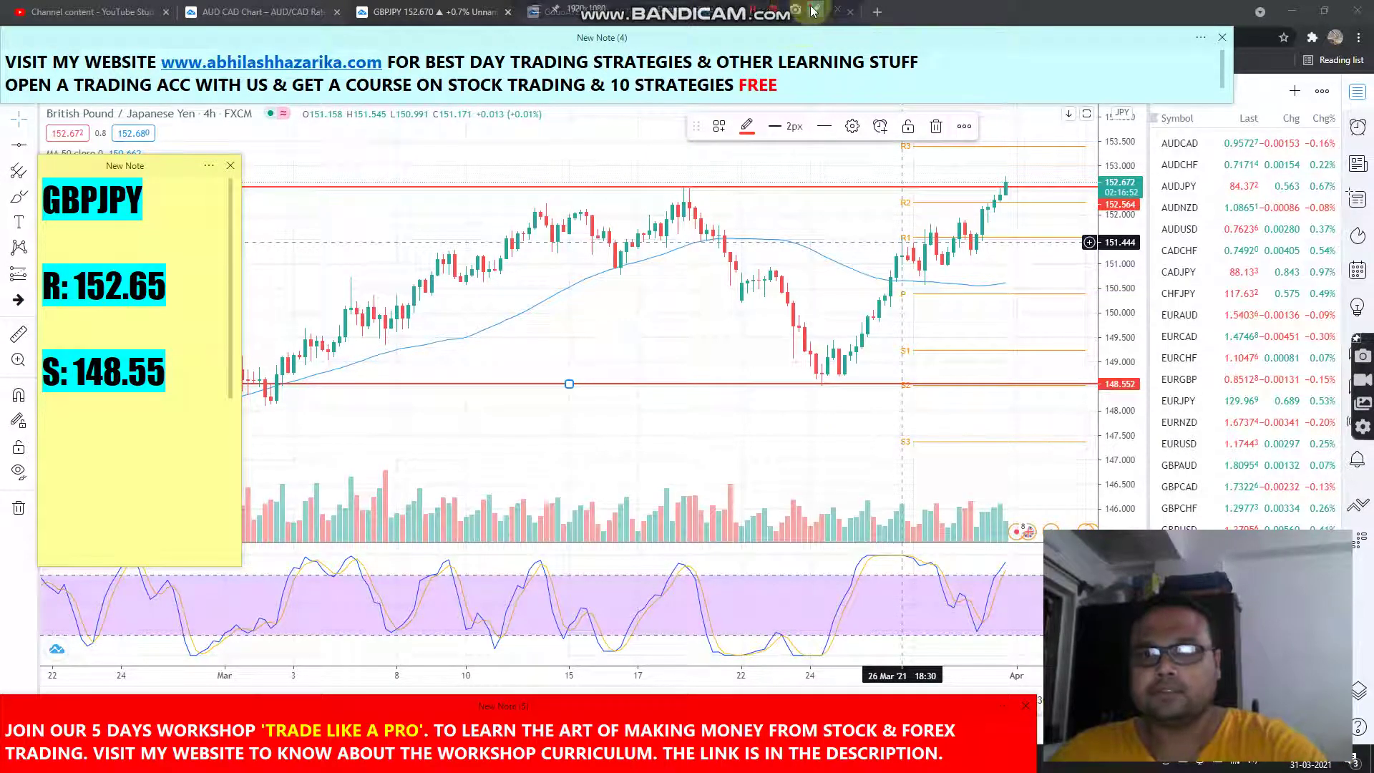
Draw a red freehand V-shaped arrow on the 4-hour GBPJPY chart following the drop and rebound between 19 and 29 March.
{"action": "key", "text": "ctrl+shift+d"}
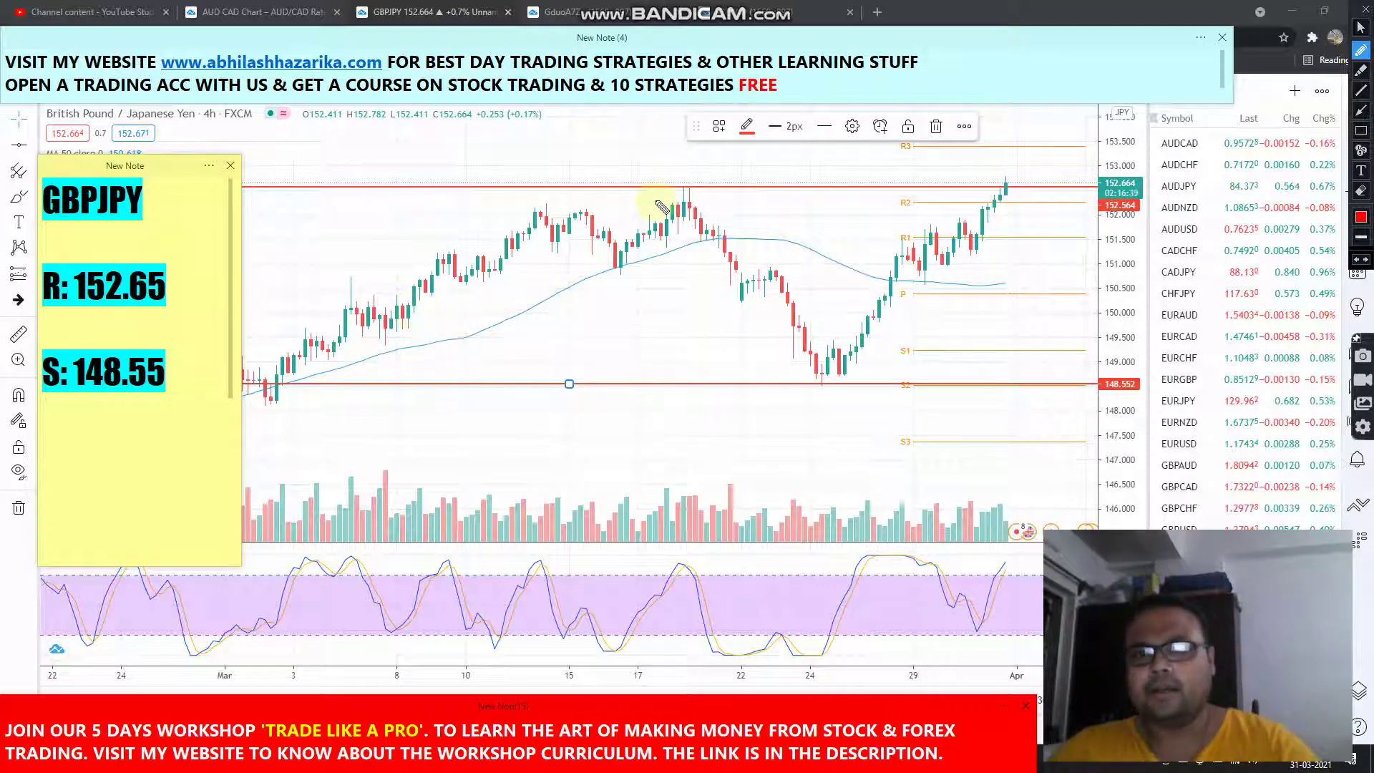
{"action": "left_click_drag", "start_coordinate": [714, 246], "coordinate": [735, 276]}
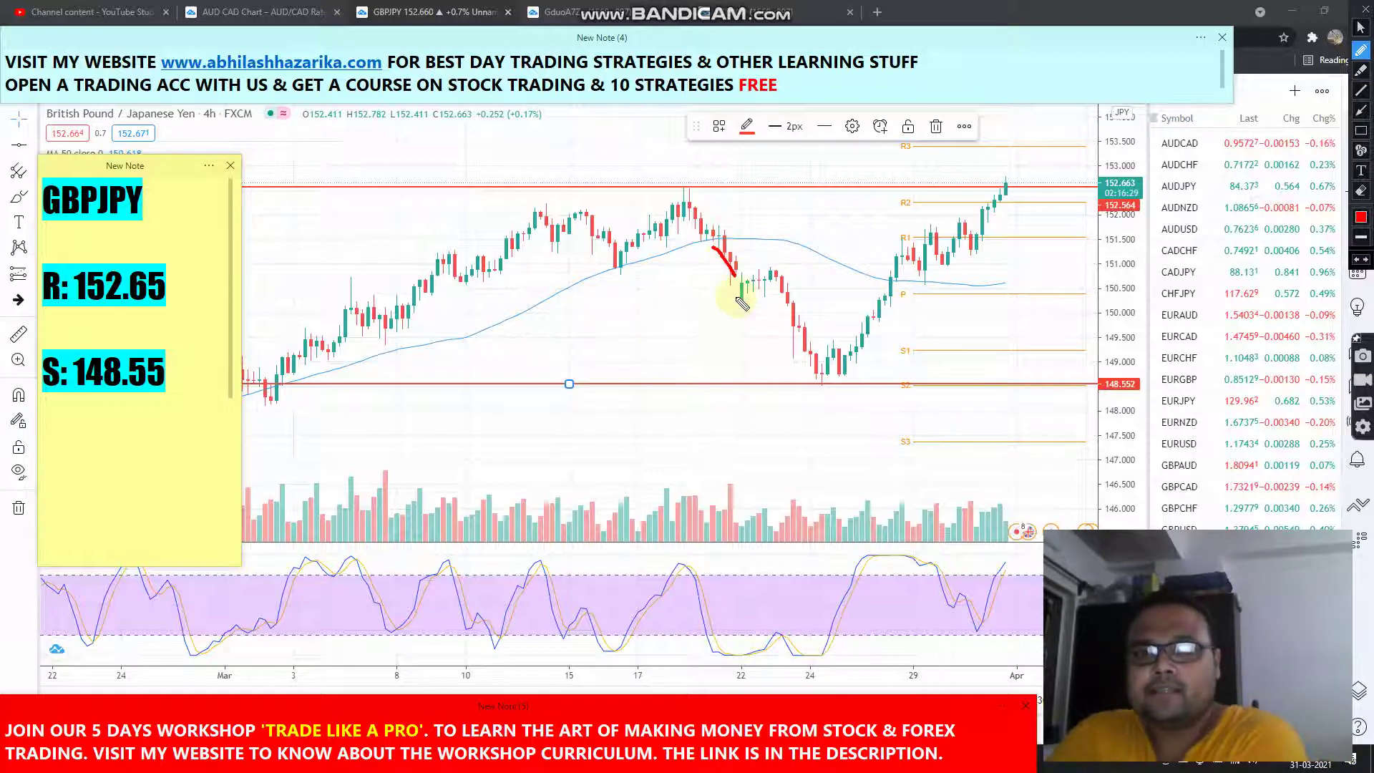
{"action": "mouse_move", "coordinate": [765, 327]}
{"action": "left_mouse_down"}
{"action": "mouse_move", "coordinate": [812, 380]}
{"action": "mouse_move", "coordinate": [879, 266]}
{"action": "mouse_move", "coordinate": [885, 285]}
{"action": "left_mouse_up"}
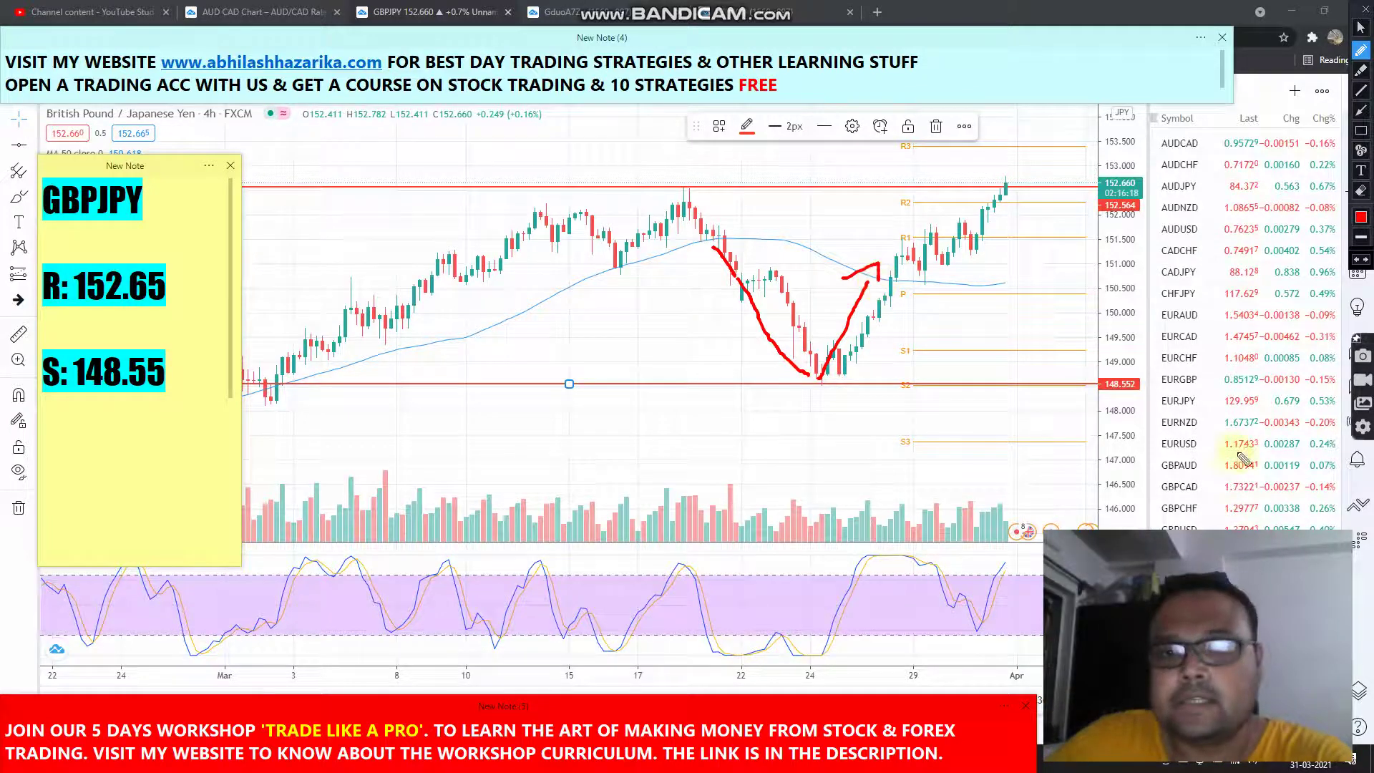
Mark the lower support and upper resistance lines with short red strokes, circle the latest candle at resistance, and leave drawing mode.
{"action": "left_click_drag", "start_coordinate": [787, 389], "coordinate": [855, 388]}
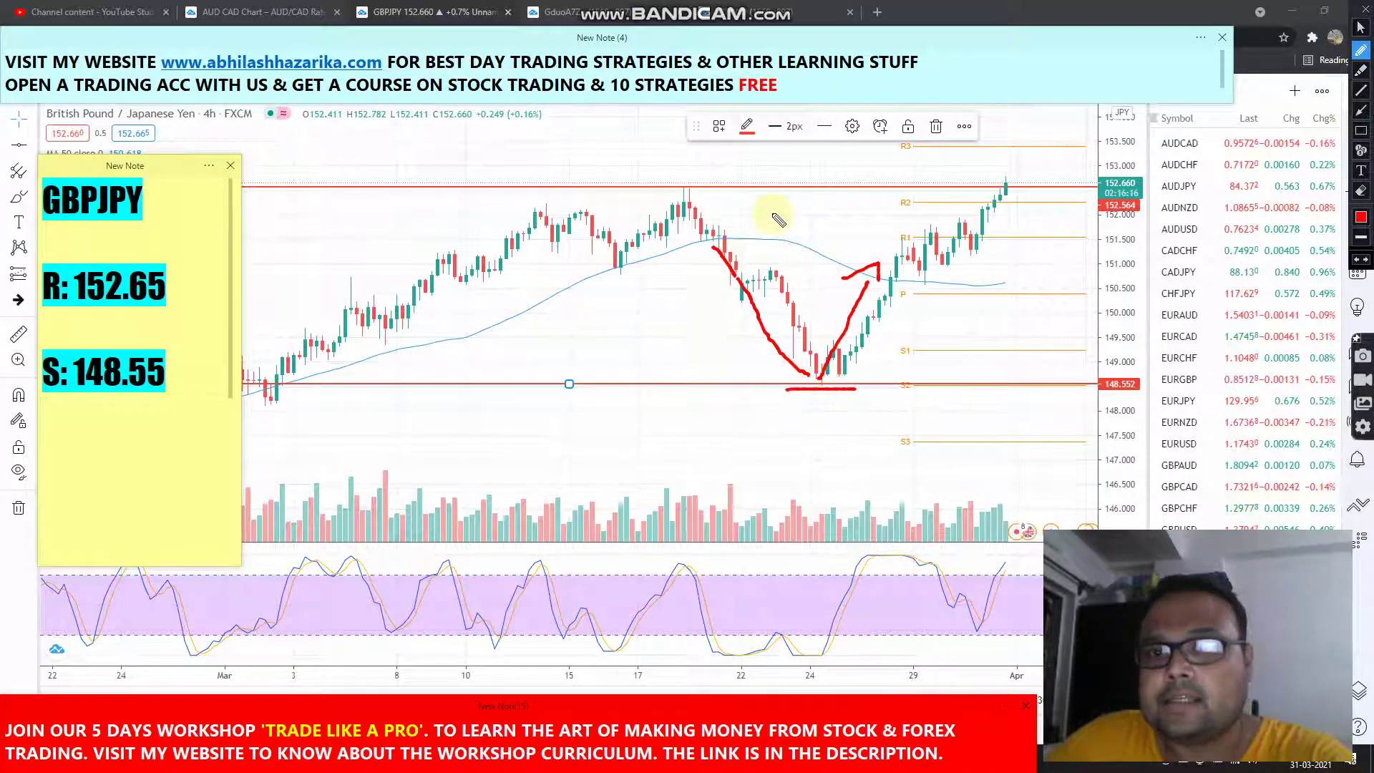
{"action": "left_click_drag", "start_coordinate": [776, 188], "coordinate": [842, 188]}
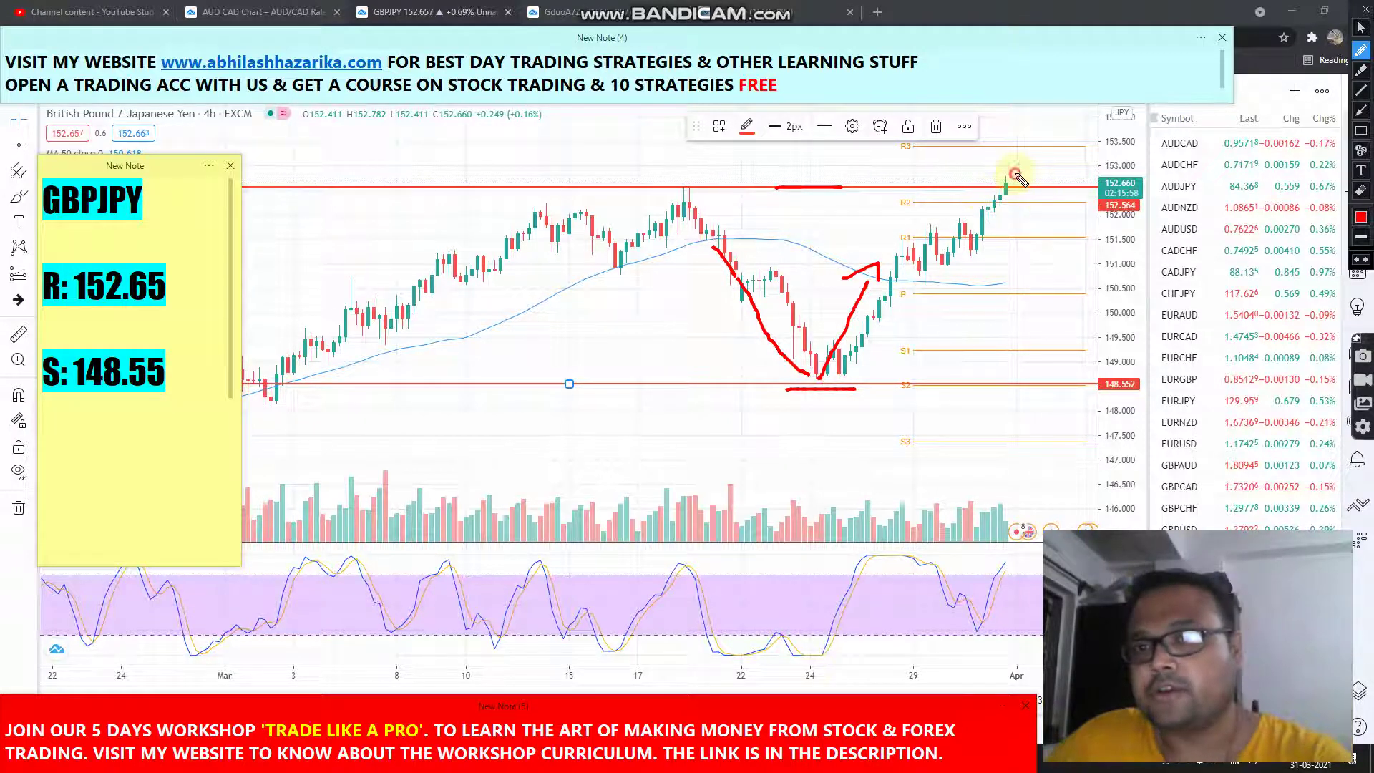
{"action": "mouse_move", "coordinate": [1012, 175]}
{"action": "left_mouse_down"}
{"action": "mouse_move", "coordinate": [987, 178]}
{"action": "mouse_move", "coordinate": [1025, 208]}
{"action": "mouse_move", "coordinate": [1006, 173]}
{"action": "left_mouse_up"}
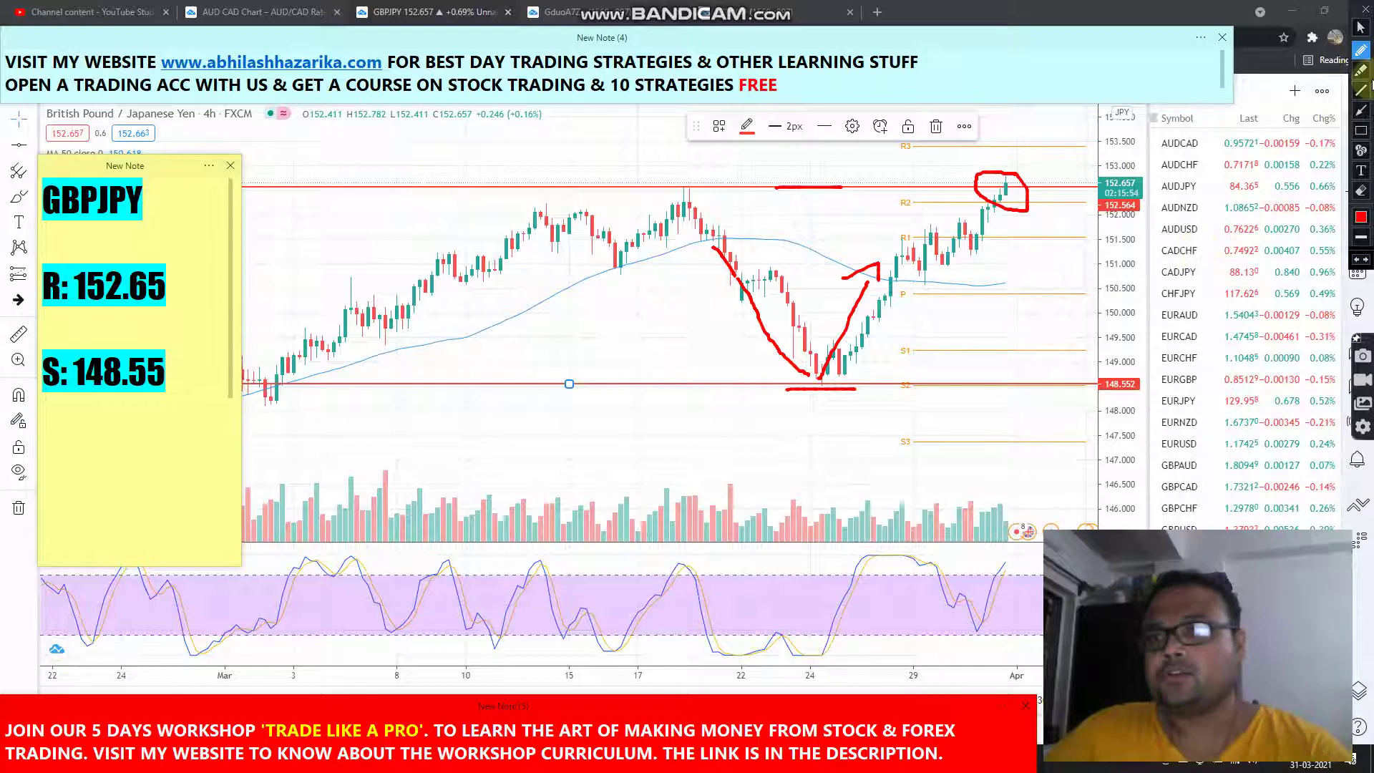
{"action": "left_click", "coordinate": [1361, 27]}
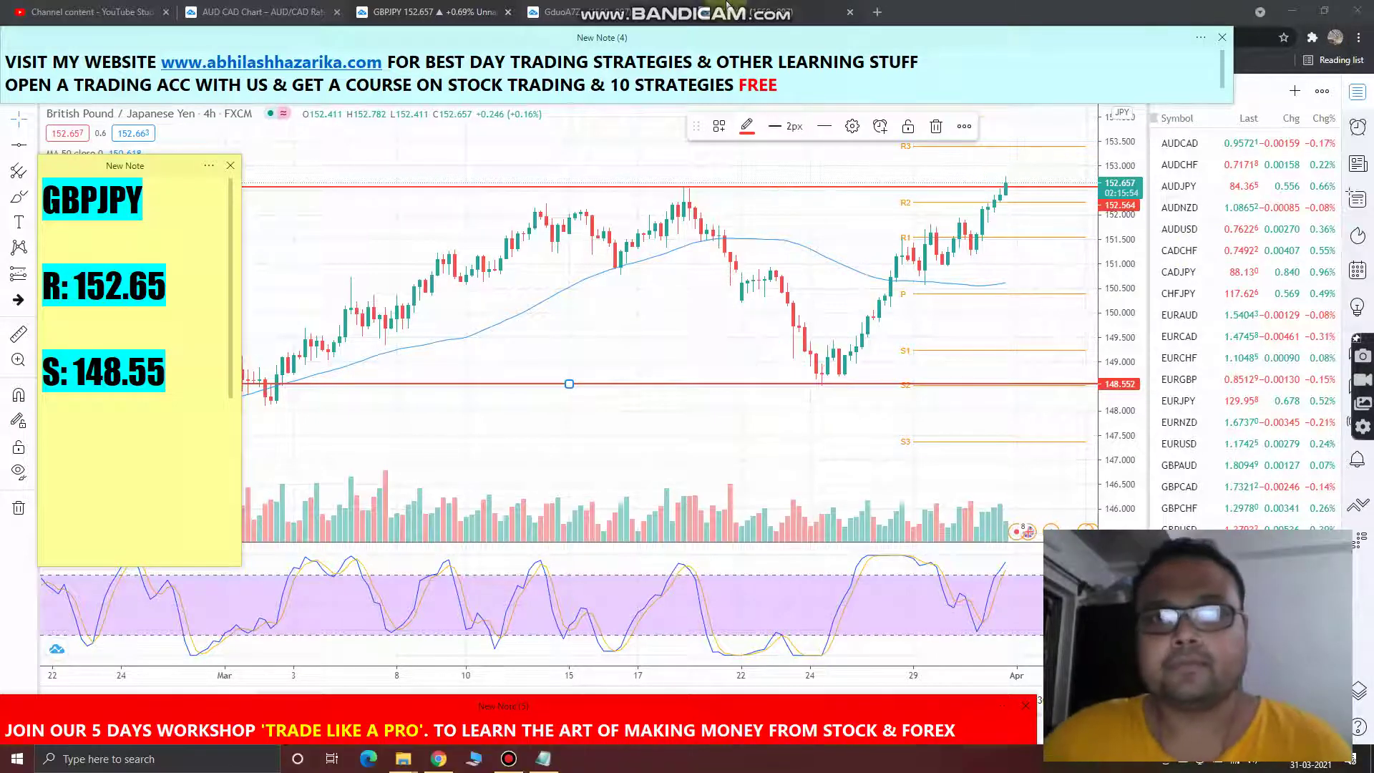
Show the weekly GBPJPY snapshot with its time axis uncovered and draw a red line from the 2018 high to the latest candles.
{"action": "key", "text": "alt+Tab"}
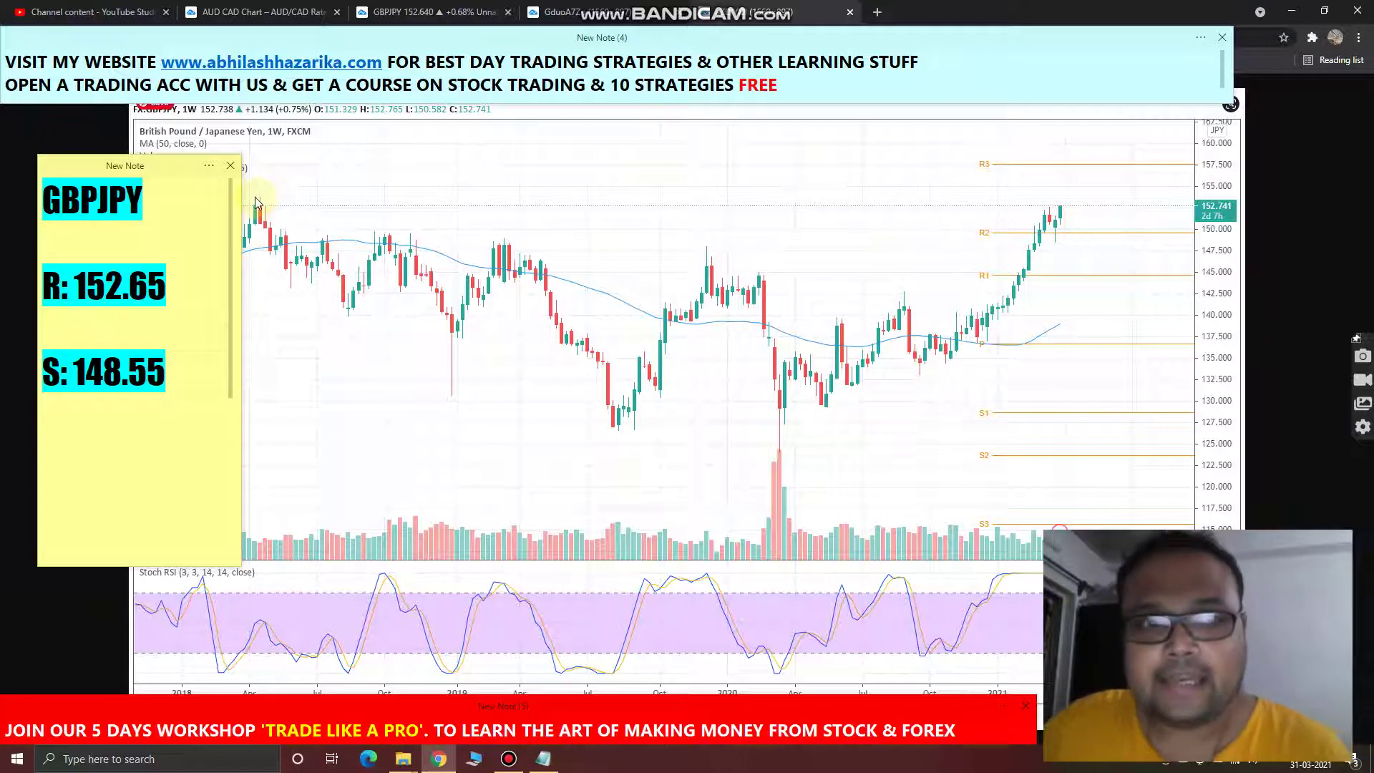
{"action": "left_click_drag", "start_coordinate": [384, 700], "coordinate": [394, 732]}
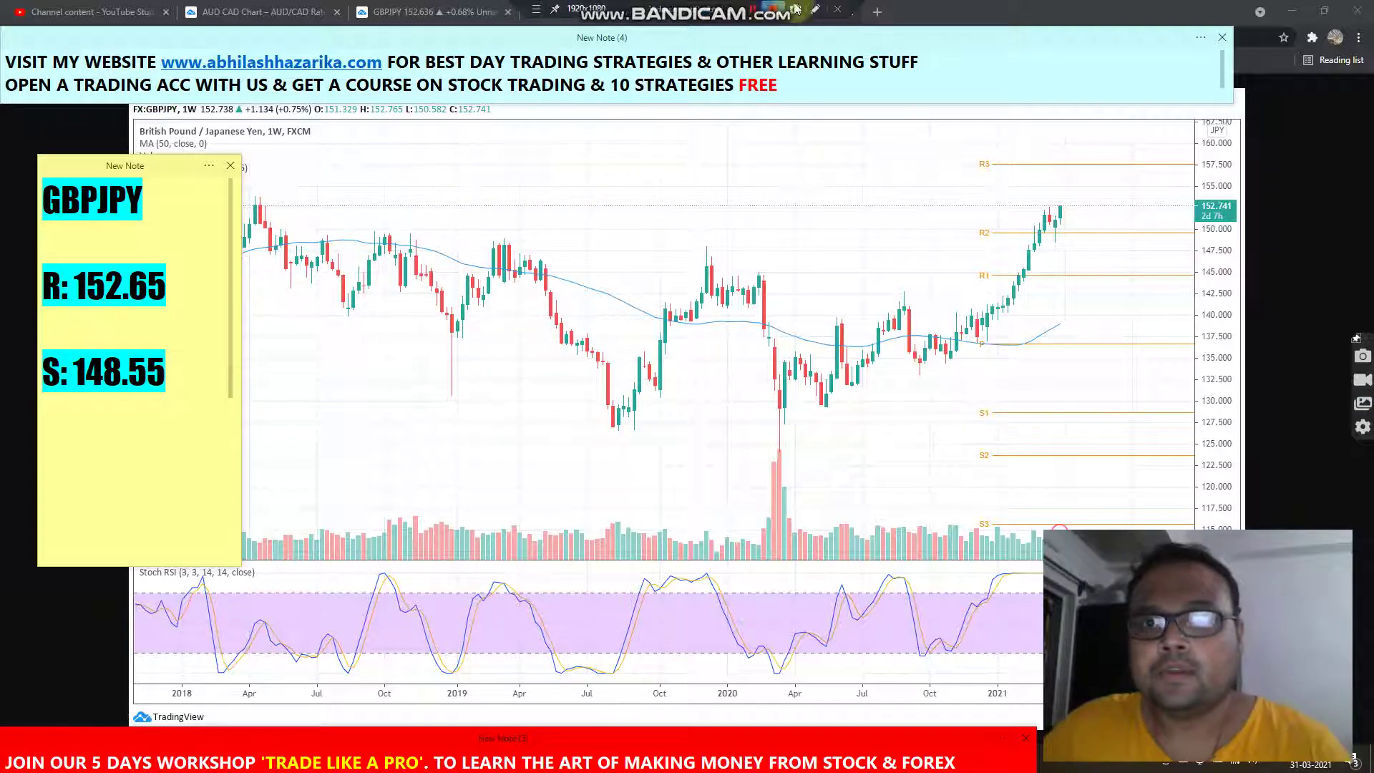
{"action": "key", "text": "ctrl+shift+p"}
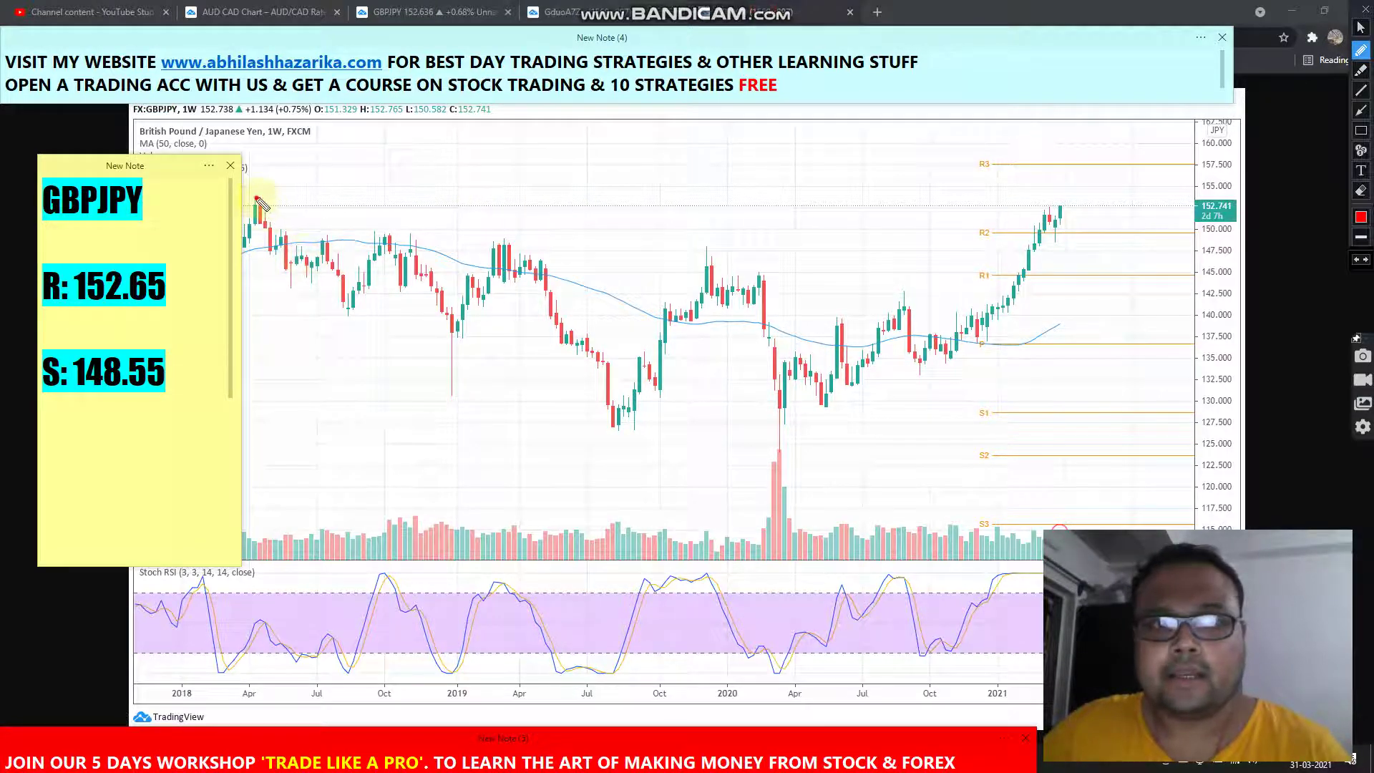
{"action": "mouse_move", "coordinate": [255, 199]}
{"action": "left_mouse_down"}
{"action": "mouse_move", "coordinate": [908, 213]}
{"action": "mouse_move", "coordinate": [1035, 202]}
{"action": "left_mouse_up"}
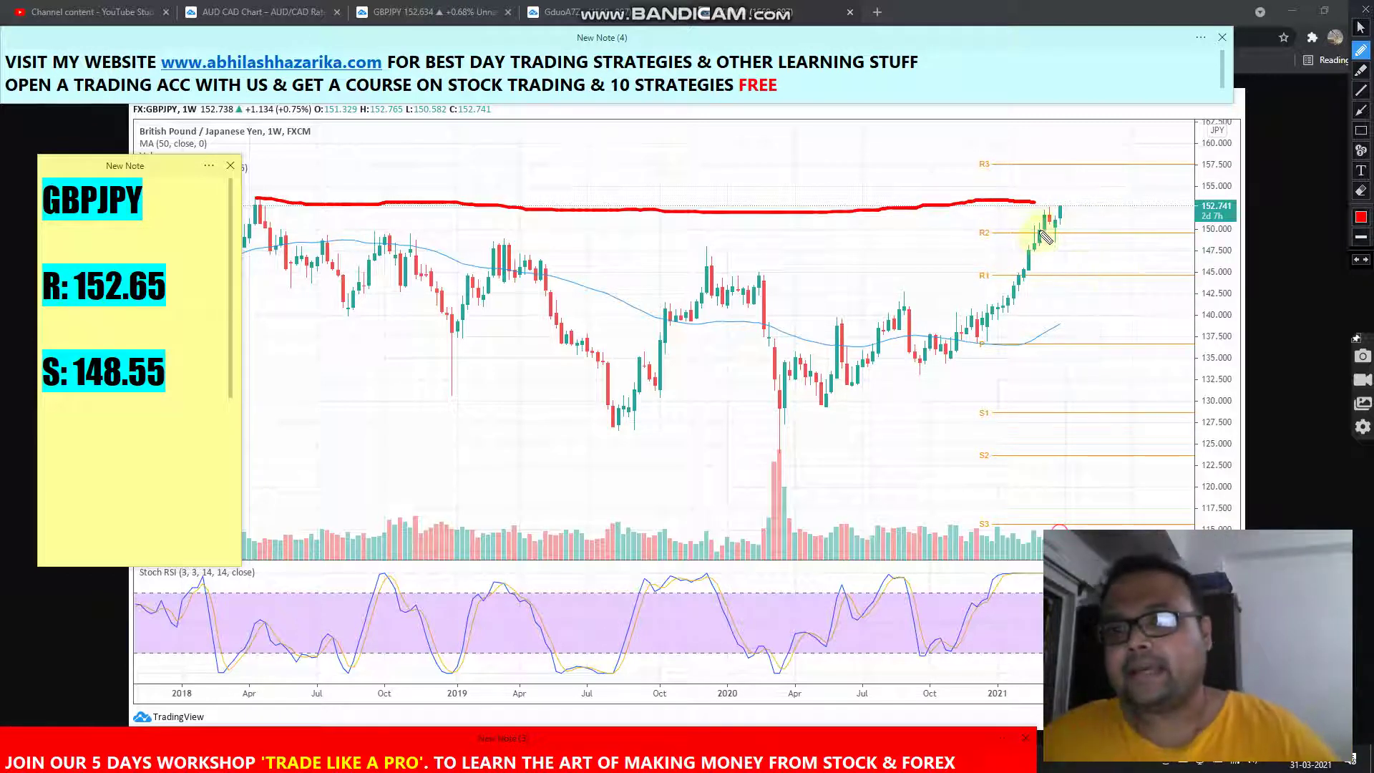
{"action": "left_click", "coordinate": [1365, 12]}
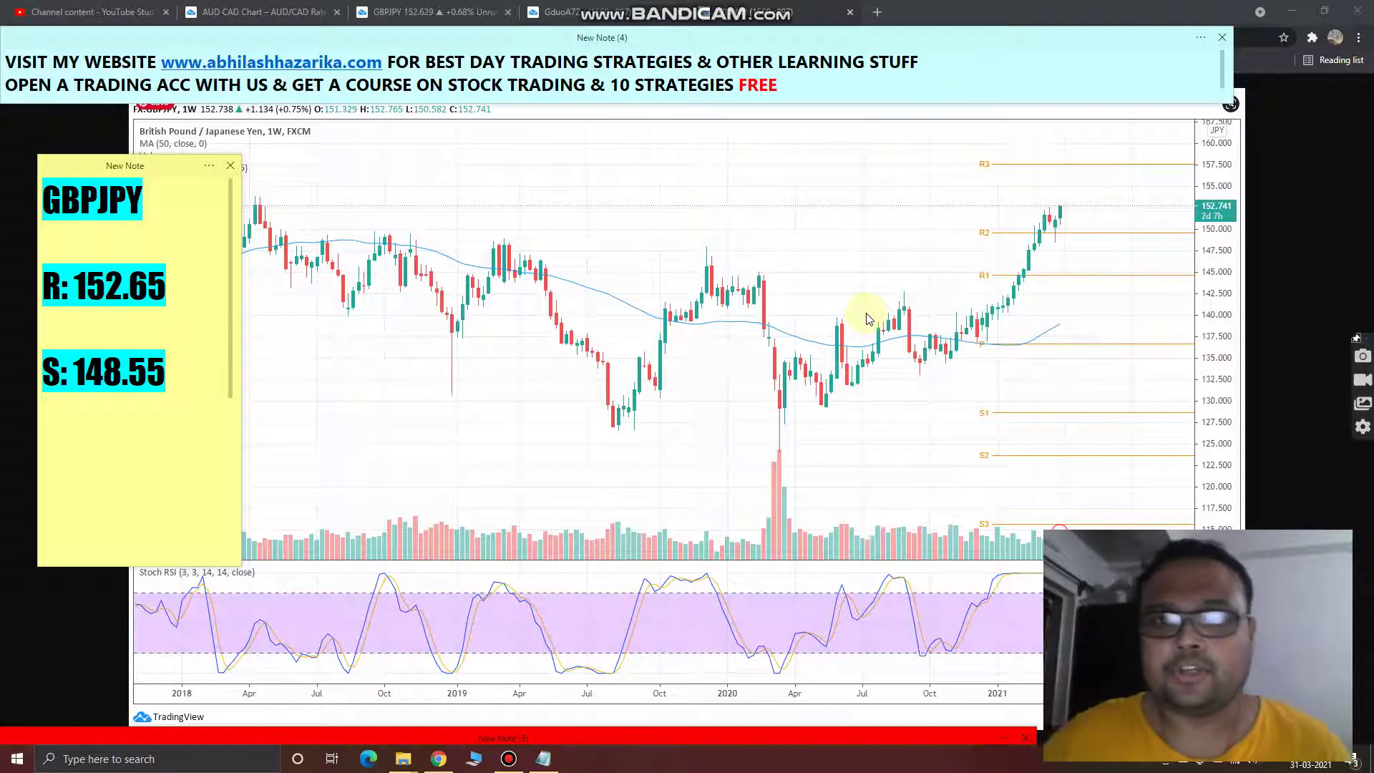
Return to the live 4-hour GBPJPY chart, circle the latest Stoch RSI reading and dash the end of the moving average in red.
{"action": "left_click", "coordinate": [614, 5]}
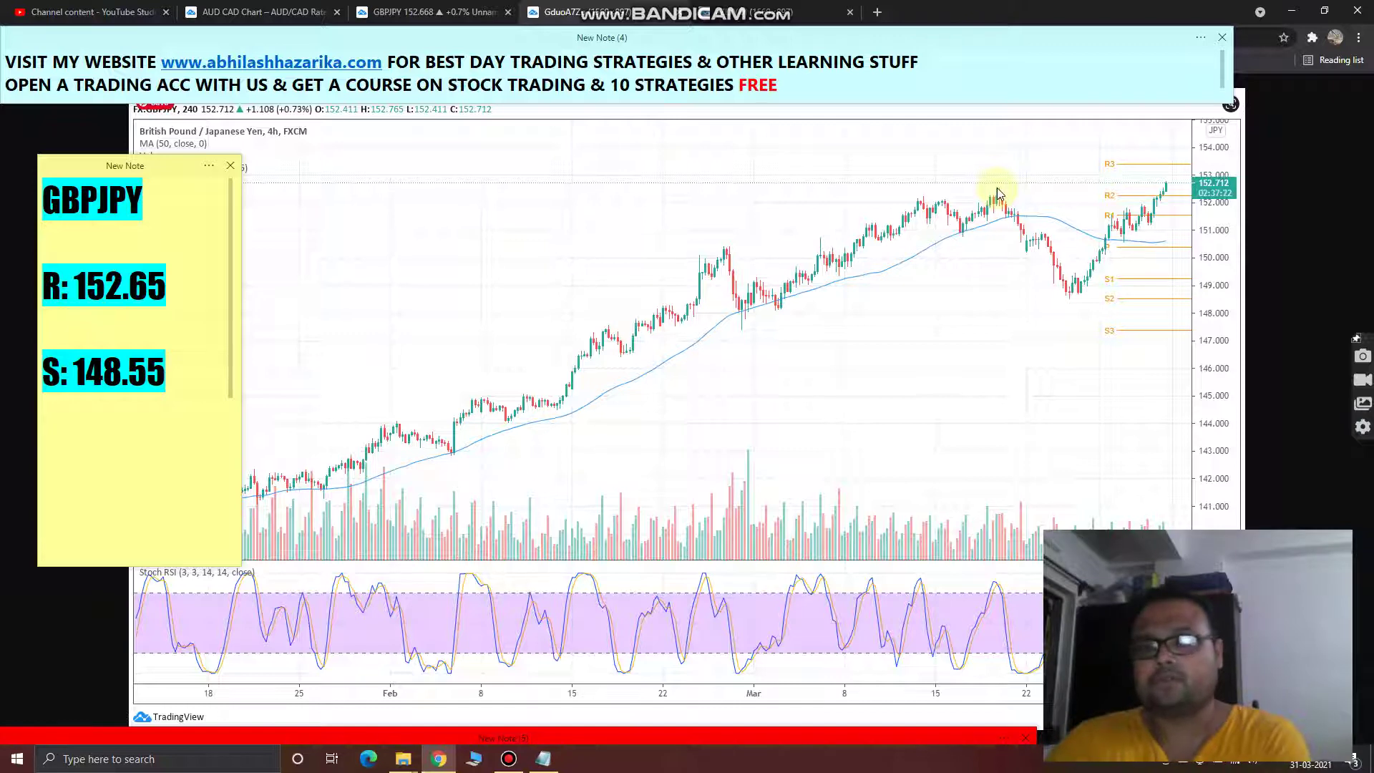
{"action": "left_click", "coordinate": [378, 10]}
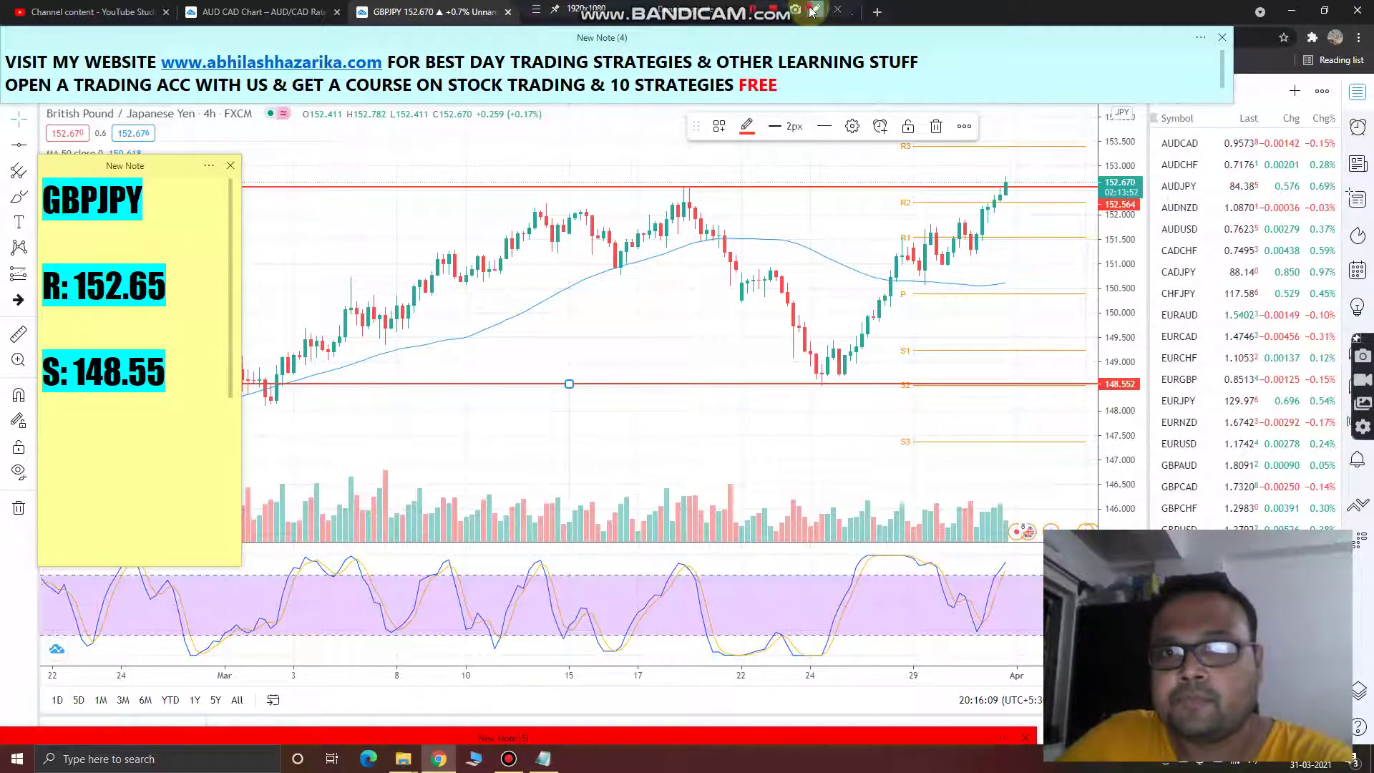
{"action": "left_click", "coordinate": [814, 10]}
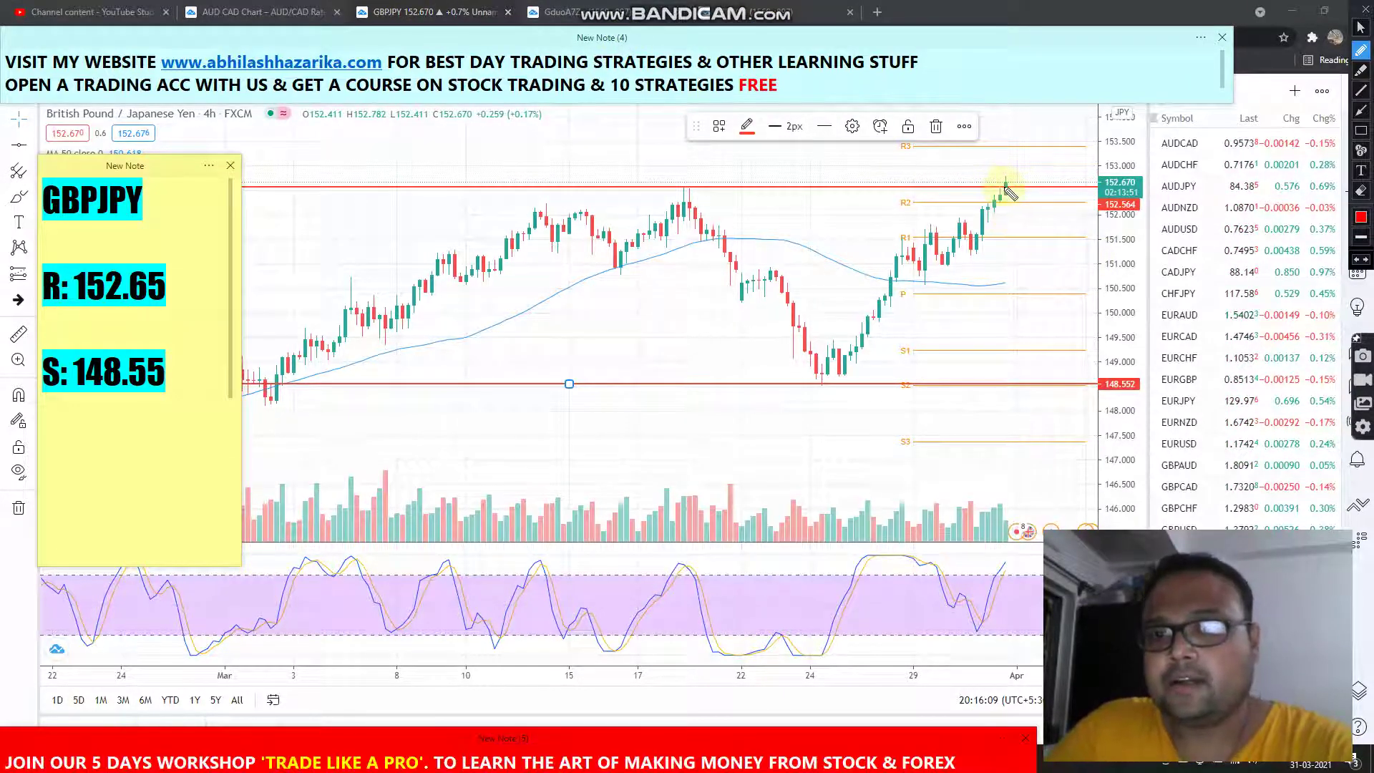
{"action": "mouse_move", "coordinate": [1009, 561]}
{"action": "left_mouse_down"}
{"action": "mouse_move", "coordinate": [991, 581]}
{"action": "mouse_move", "coordinate": [1004, 587]}
{"action": "mouse_move", "coordinate": [1013, 561]}
{"action": "left_mouse_up"}
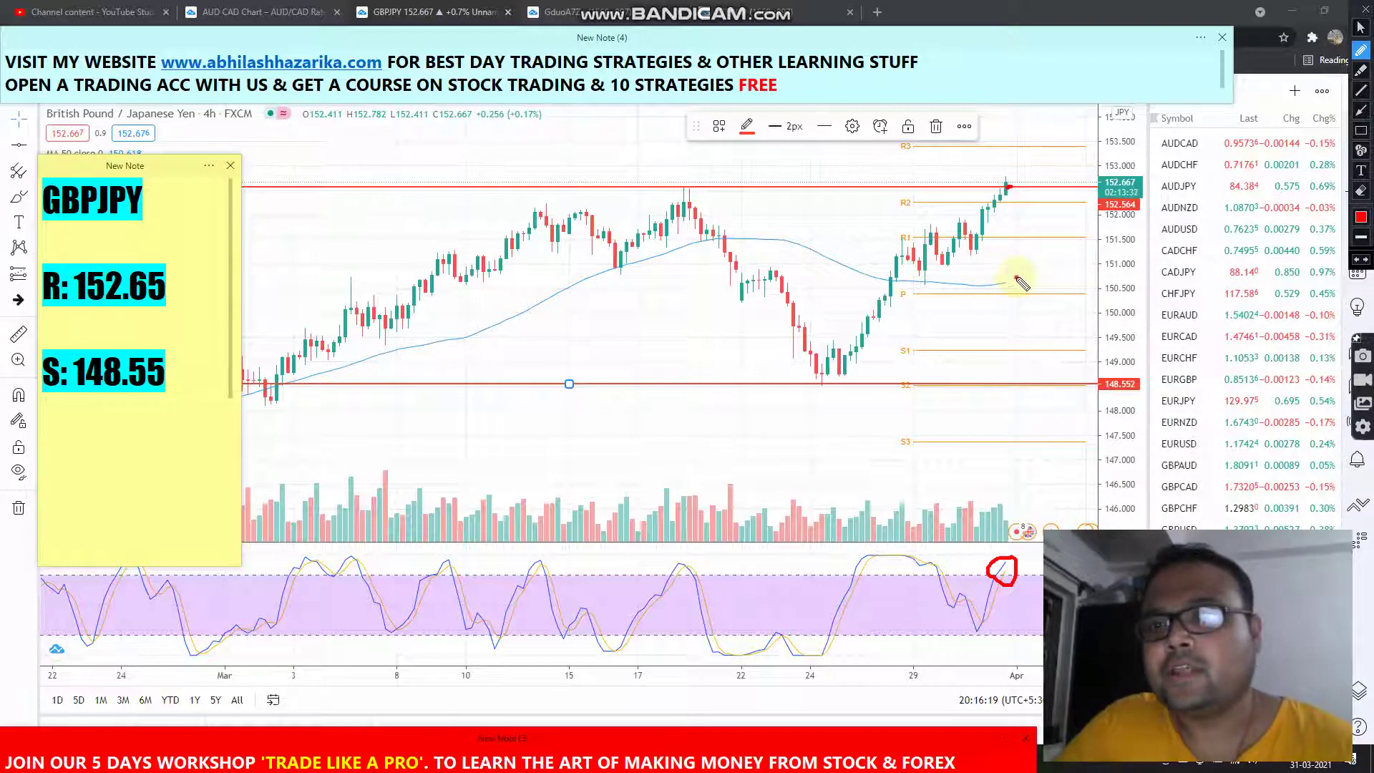
{"action": "left_click_drag", "start_coordinate": [1016, 277], "coordinate": [1030, 276]}
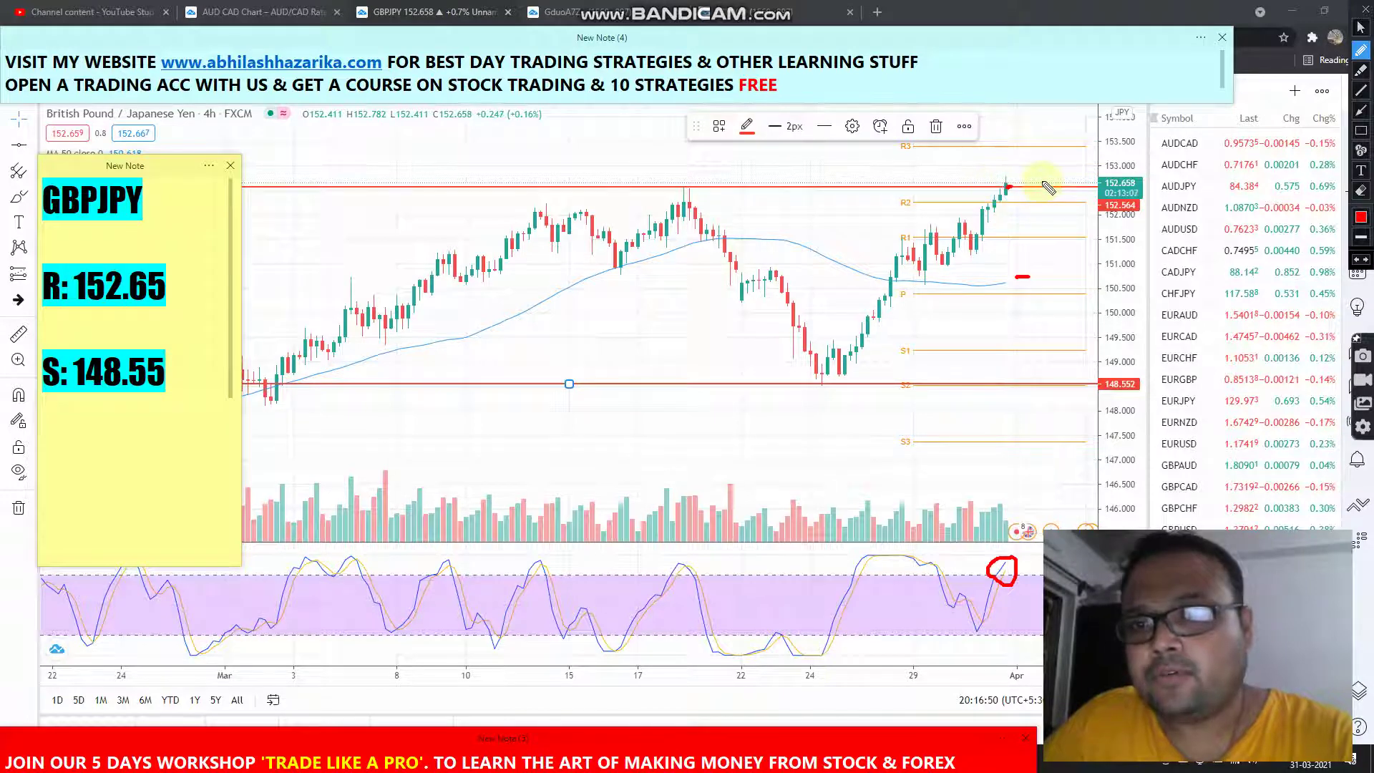
Sketch a solid red candle across the resistance line beside the latest price and circle "R: 152.65" in the yellow note.
{"action": "mouse_move", "coordinate": [1043, 170]}
{"action": "left_mouse_down"}
{"action": "mouse_move", "coordinate": [1044, 192]}
{"action": "mouse_move", "coordinate": [1044, 177]}
{"action": "left_mouse_up"}
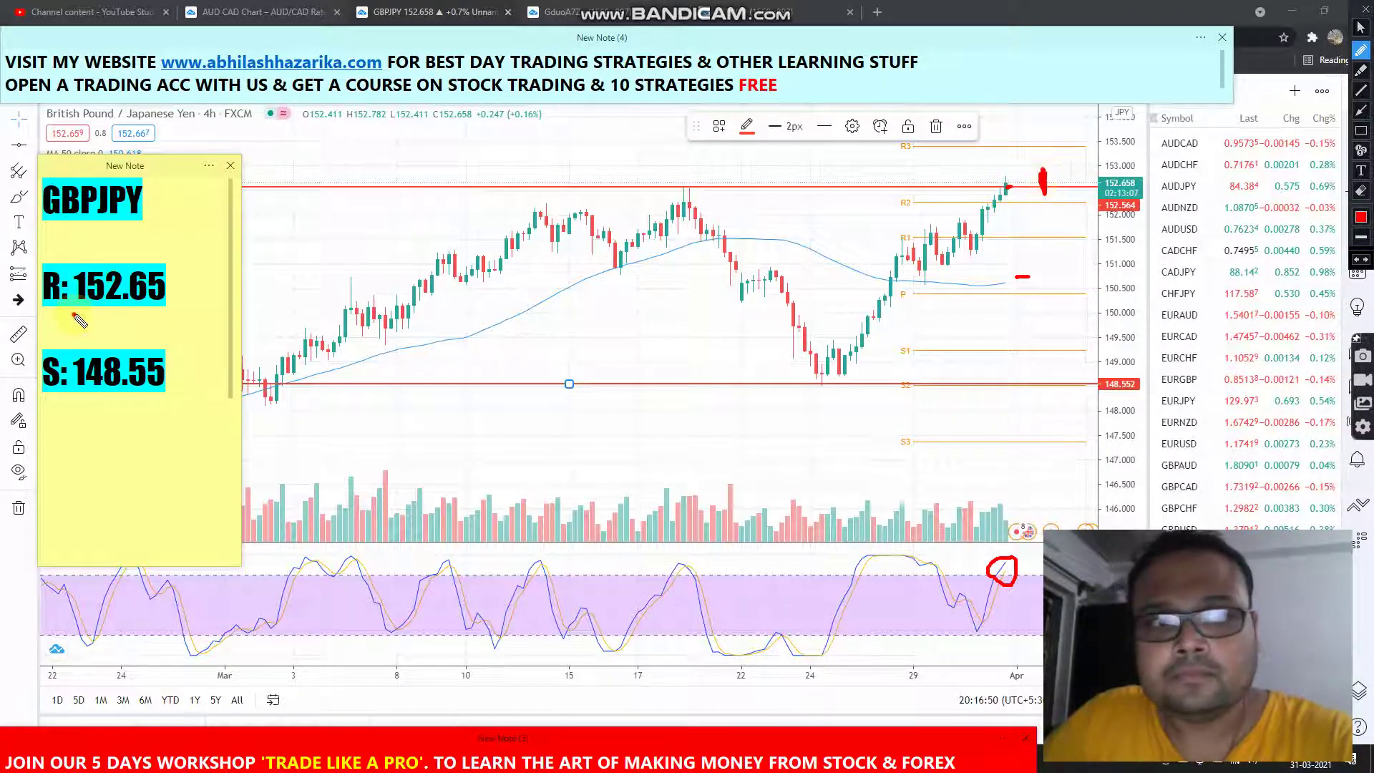
{"action": "mouse_move", "coordinate": [74, 316]}
{"action": "left_mouse_down"}
{"action": "mouse_move", "coordinate": [179, 304]}
{"action": "mouse_move", "coordinate": [68, 240]}
{"action": "mouse_move", "coordinate": [80, 315]}
{"action": "left_mouse_up"}
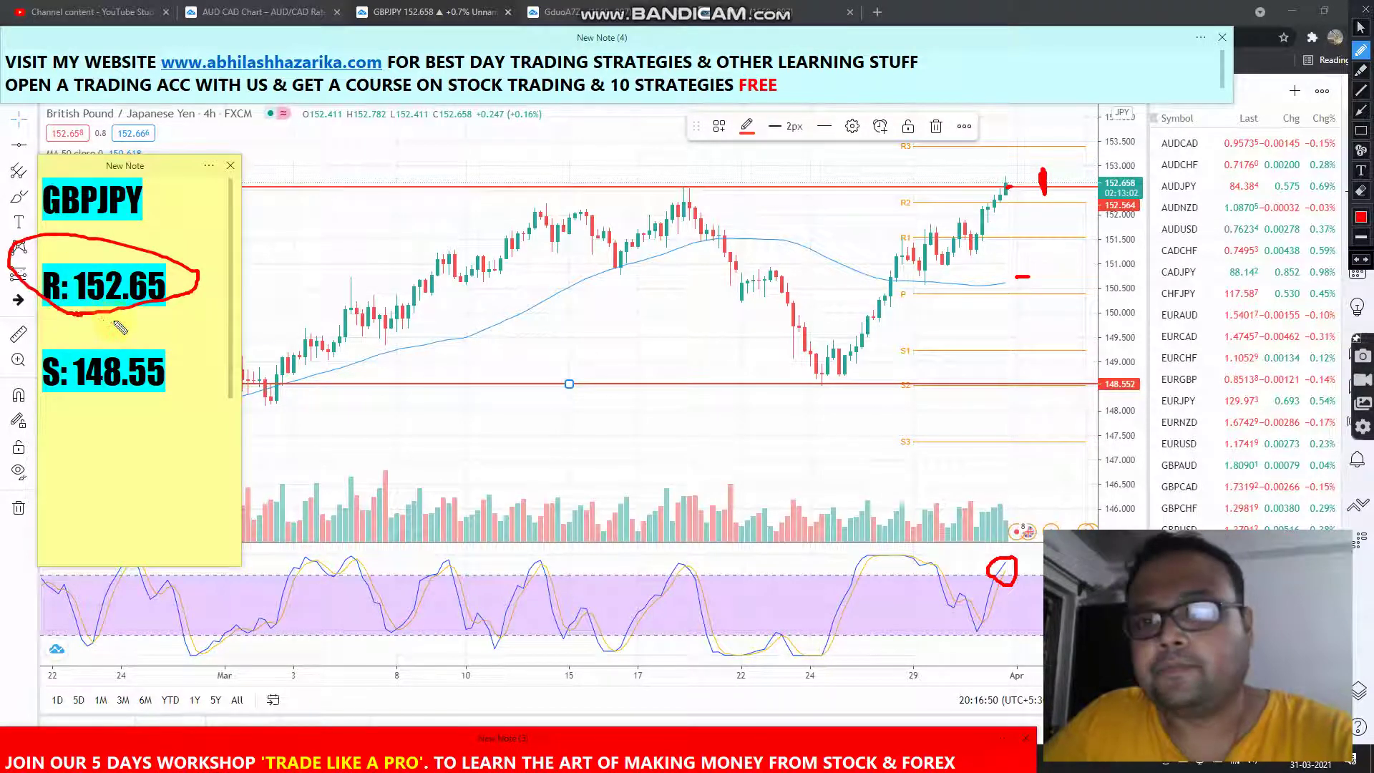
{"action": "left_click_drag", "start_coordinate": [1039, 175], "coordinate": [1051, 179]}
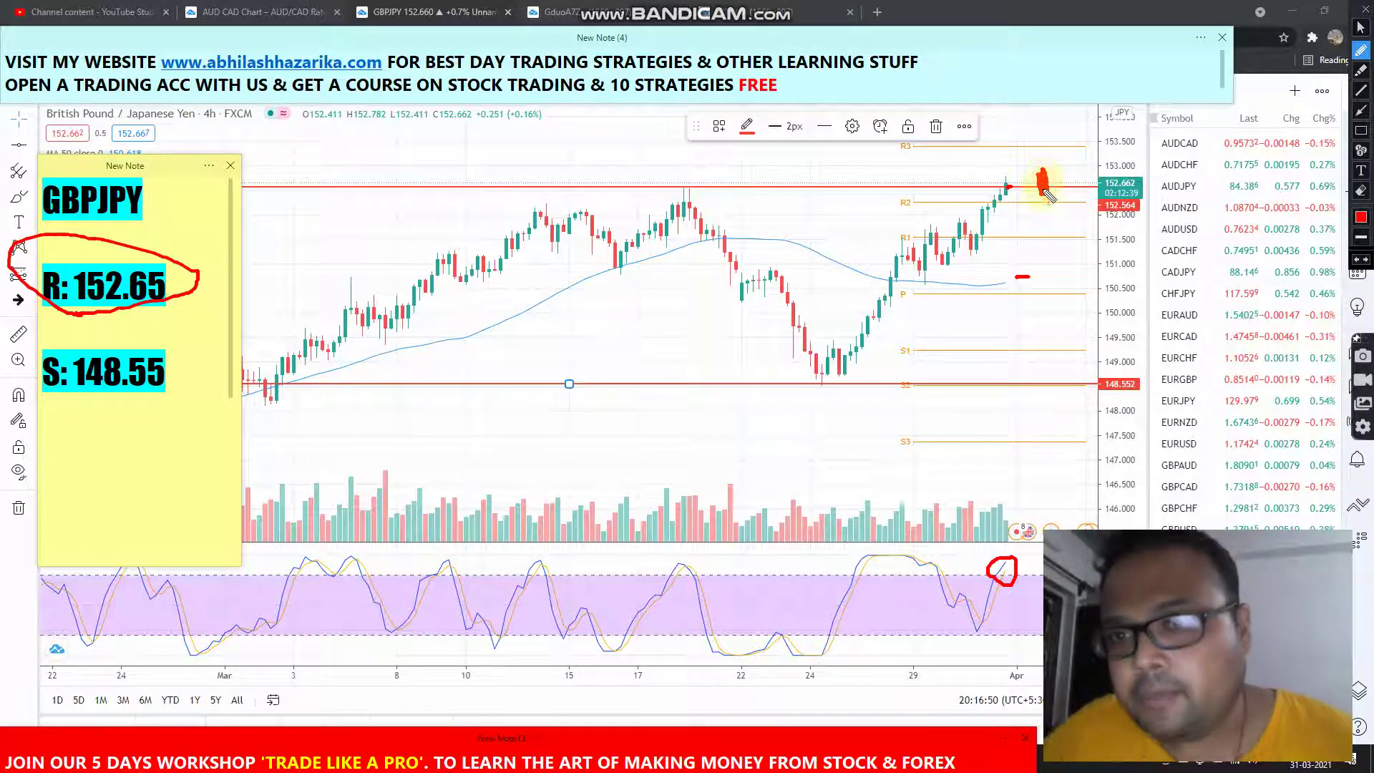
{"action": "left_click_drag", "start_coordinate": [1046, 186], "coordinate": [1052, 192]}
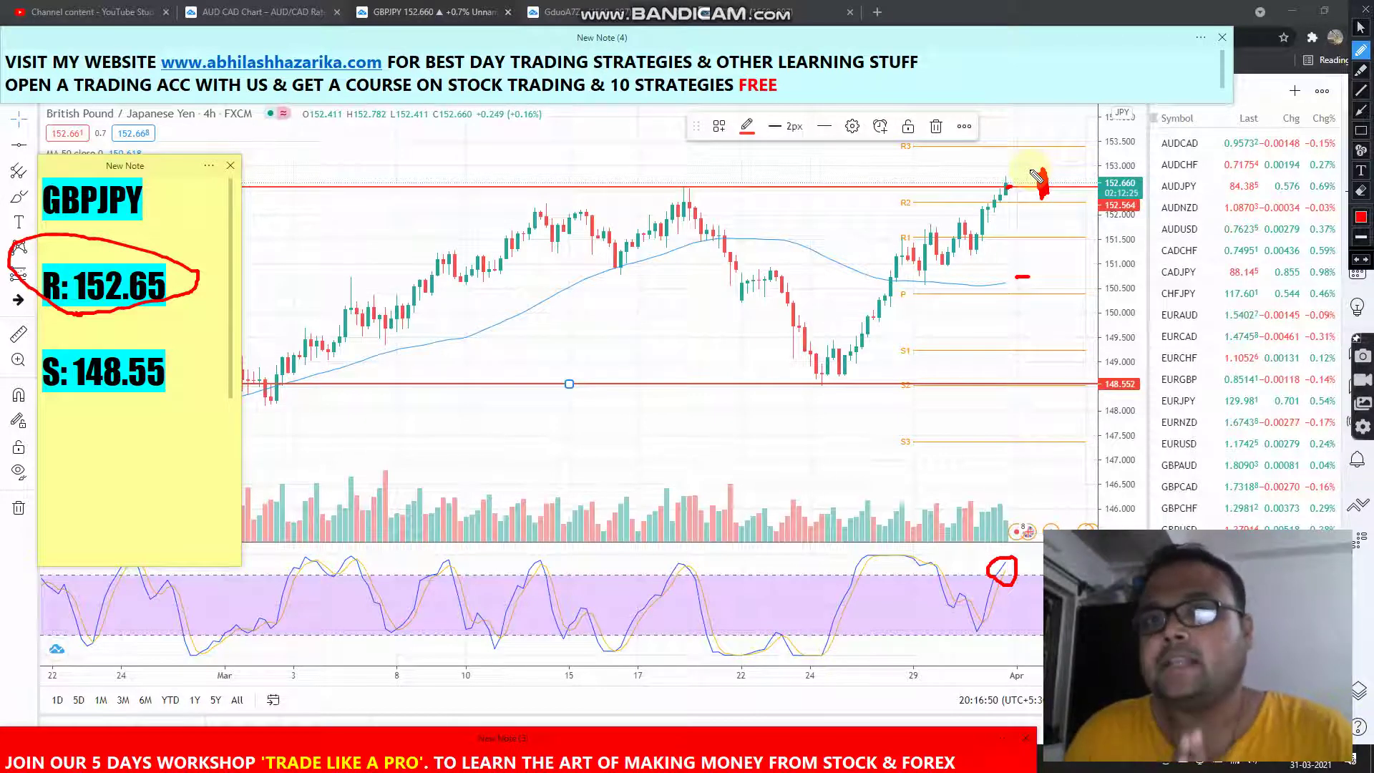
Handwrite "R=S" in red below the recent price action near the S1 pivot level, and clear the annotations.
{"action": "mouse_move", "coordinate": [948, 328]}
{"action": "left_mouse_down"}
{"action": "mouse_move", "coordinate": [957, 382]}
{"action": "mouse_move", "coordinate": [981, 362]}
{"action": "mouse_move", "coordinate": [995, 390]}
{"action": "left_mouse_up"}
{"action": "mouse_move", "coordinate": [999, 335]}
{"action": "left_mouse_down"}
{"action": "mouse_move", "coordinate": [1030, 333]}
{"action": "mouse_move", "coordinate": [1069, 376]}
{"action": "left_mouse_up"}
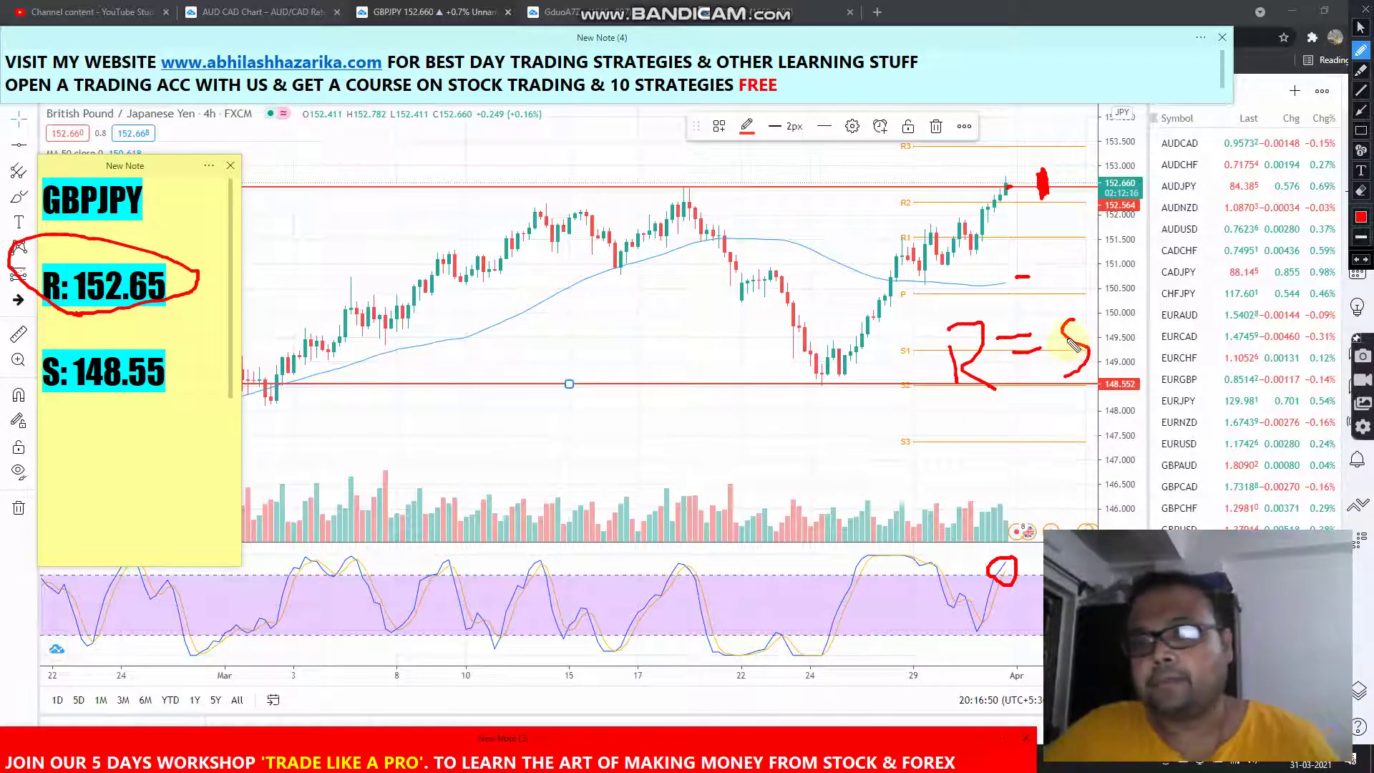
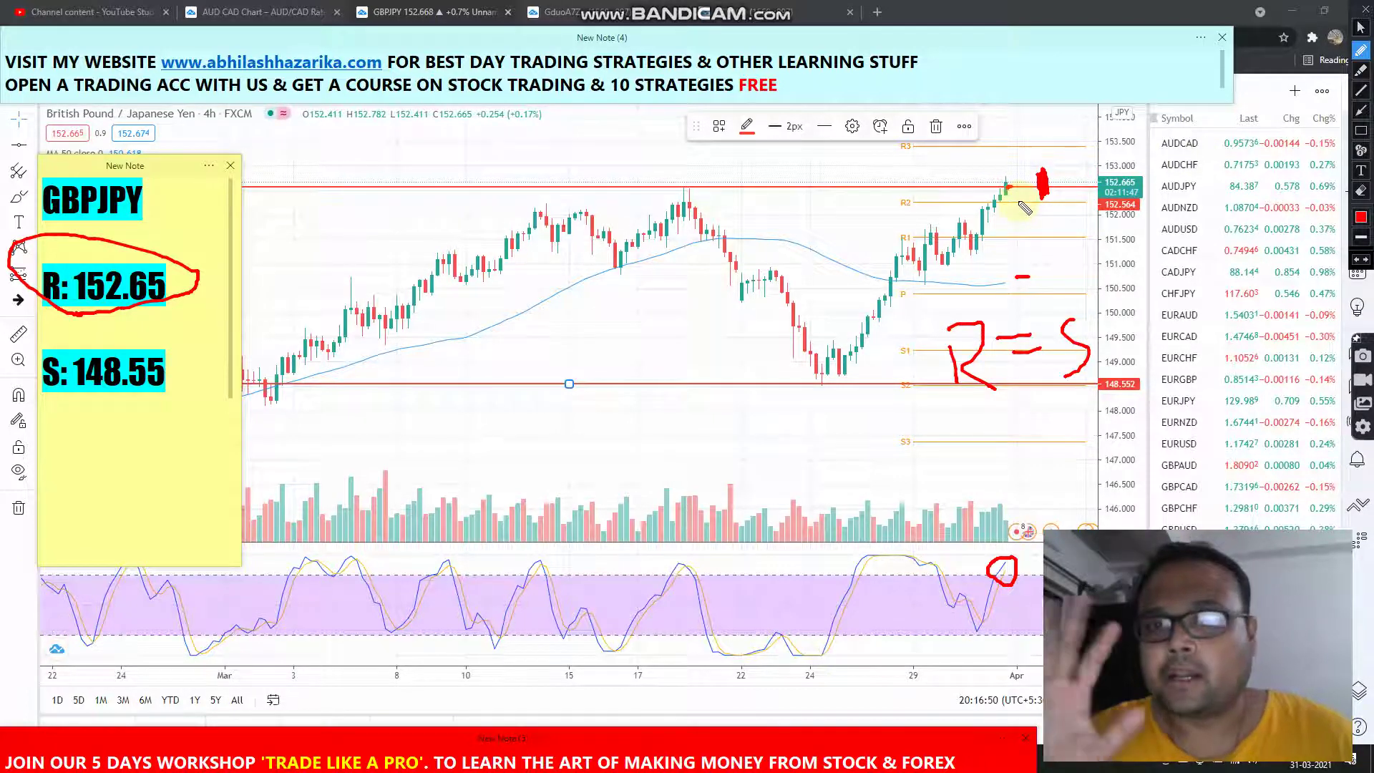
{"action": "left_click", "coordinate": [1360, 27]}
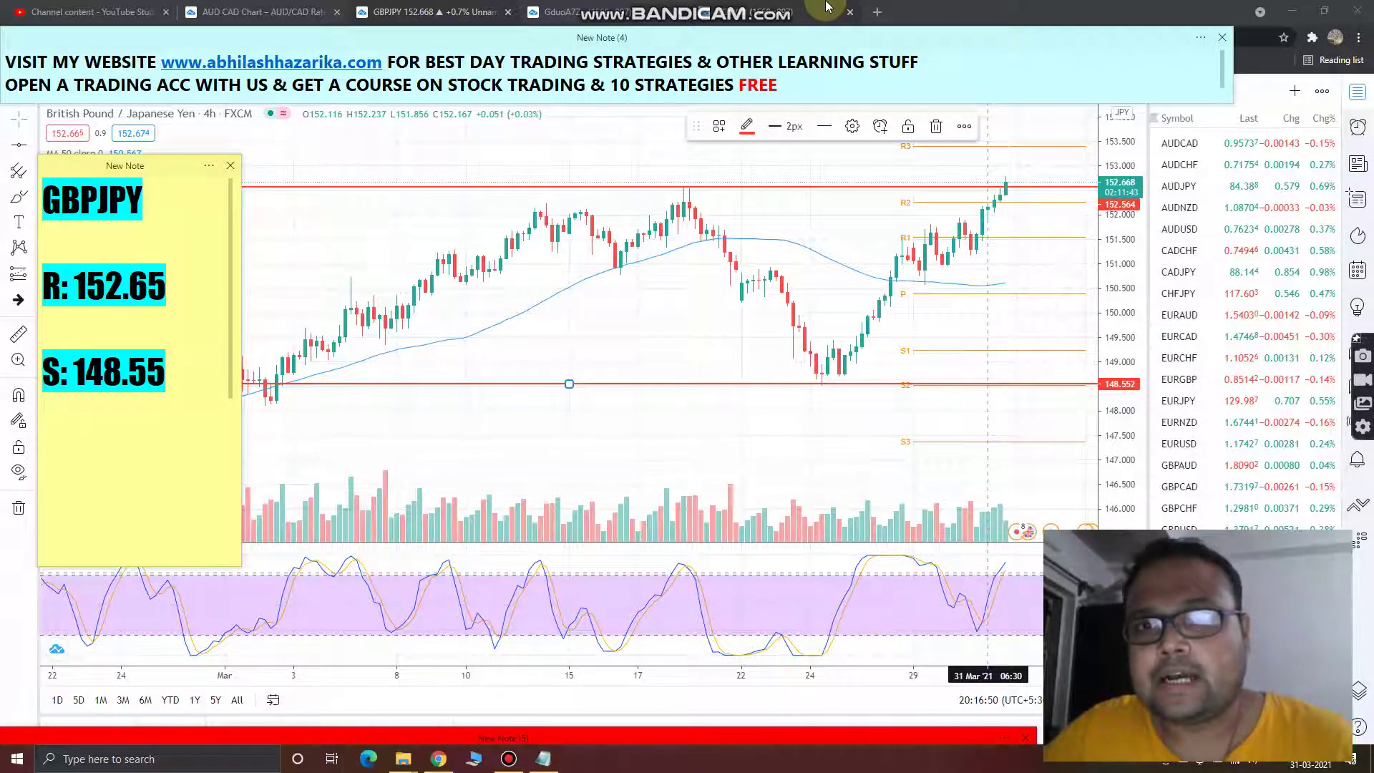
Circle the latest Stoch RSI reading in red and draw a small downward arrow at the indicator's lower band.
{"action": "key", "text": "ctrl+shift+p"}
{"action": "mouse_move", "coordinate": [1002, 557]}
{"action": "left_mouse_down"}
{"action": "mouse_move", "coordinate": [986, 576]}
{"action": "mouse_move", "coordinate": [999, 555]}
{"action": "left_mouse_up"}
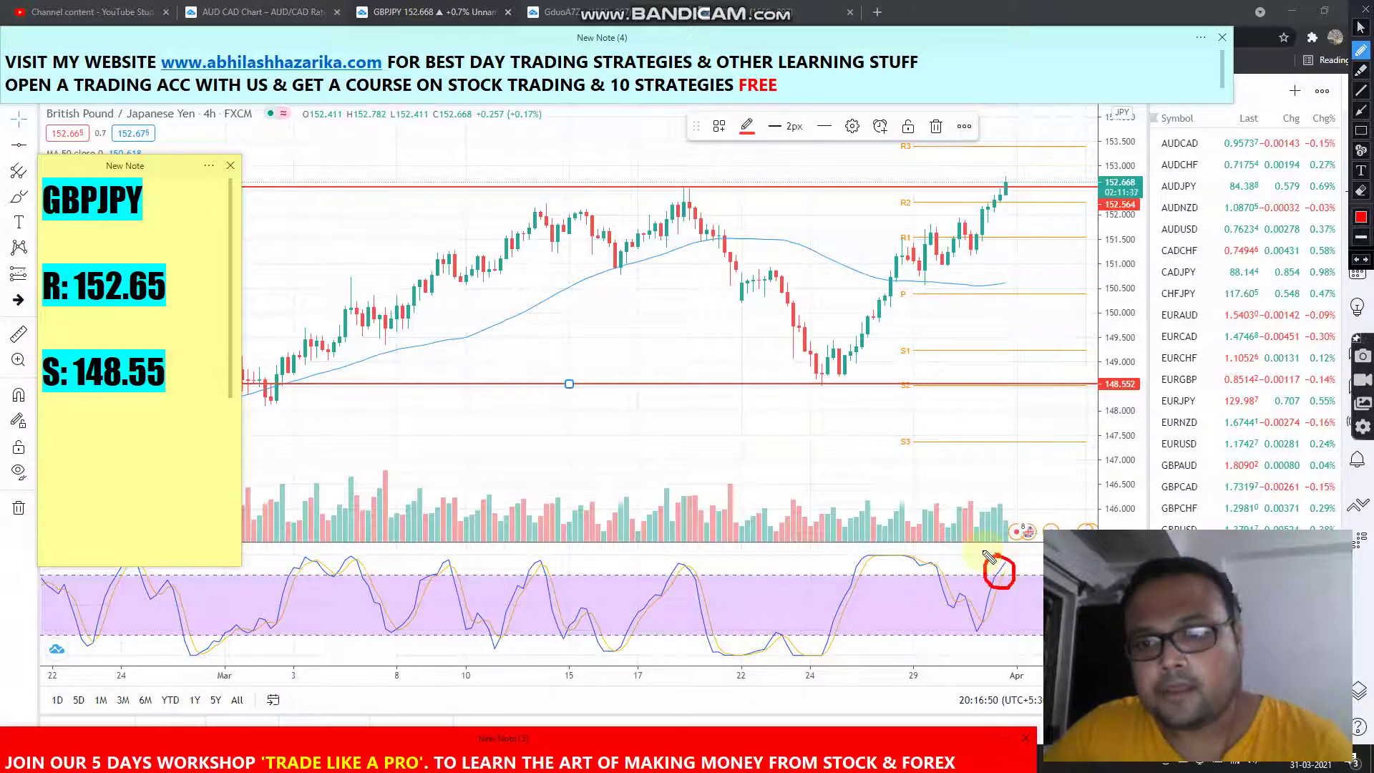
{"action": "left_click", "coordinate": [1015, 639]}
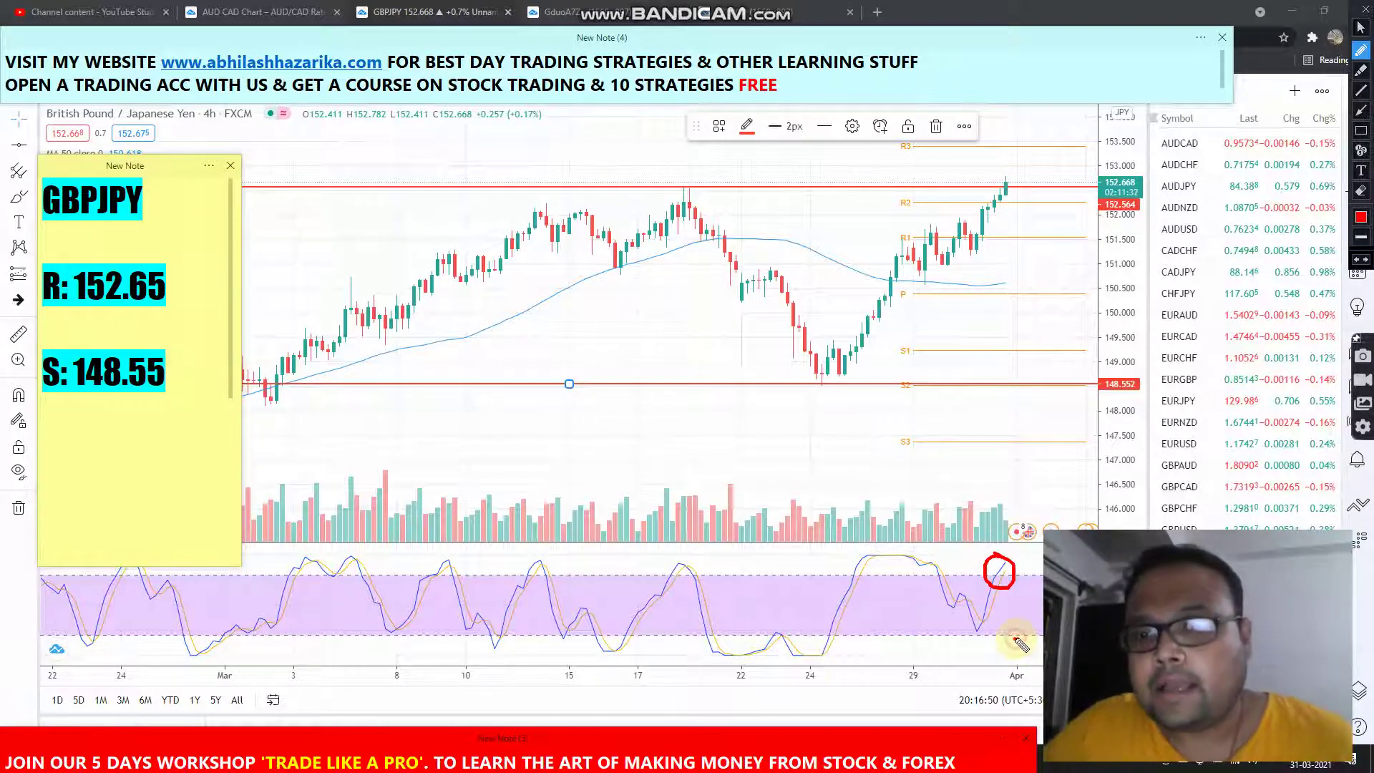
{"action": "mouse_move", "coordinate": [1017, 639]}
{"action": "left_mouse_down"}
{"action": "mouse_move", "coordinate": [1024, 621]}
{"action": "mouse_move", "coordinate": [1016, 640]}
{"action": "left_mouse_up"}
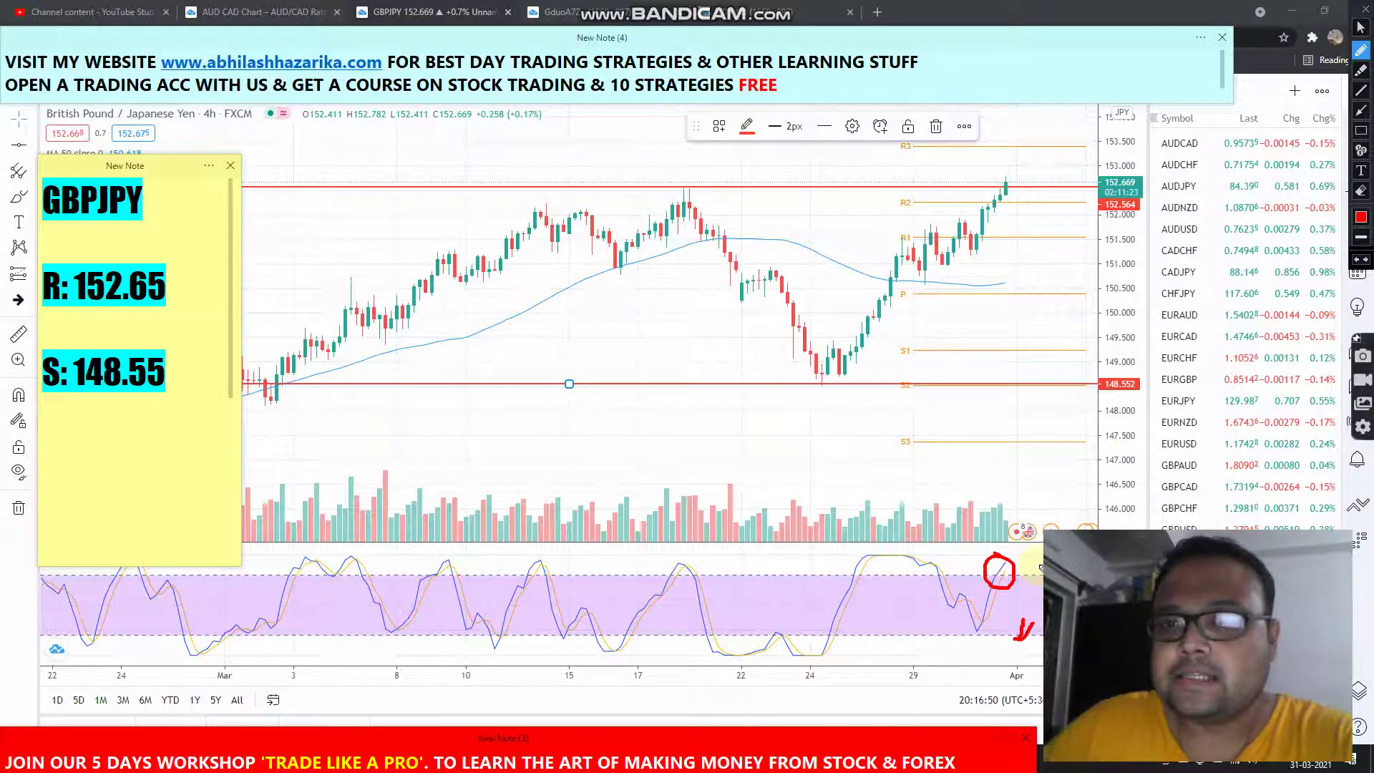
Circle "R: 152.65" in the yellow note and add short red dashes around the latest candles at the resistance line.
{"action": "left_click_drag", "start_coordinate": [43, 329], "coordinate": [174, 313]}
{"action": "left_click_drag", "start_coordinate": [169, 258], "coordinate": [129, 251]}
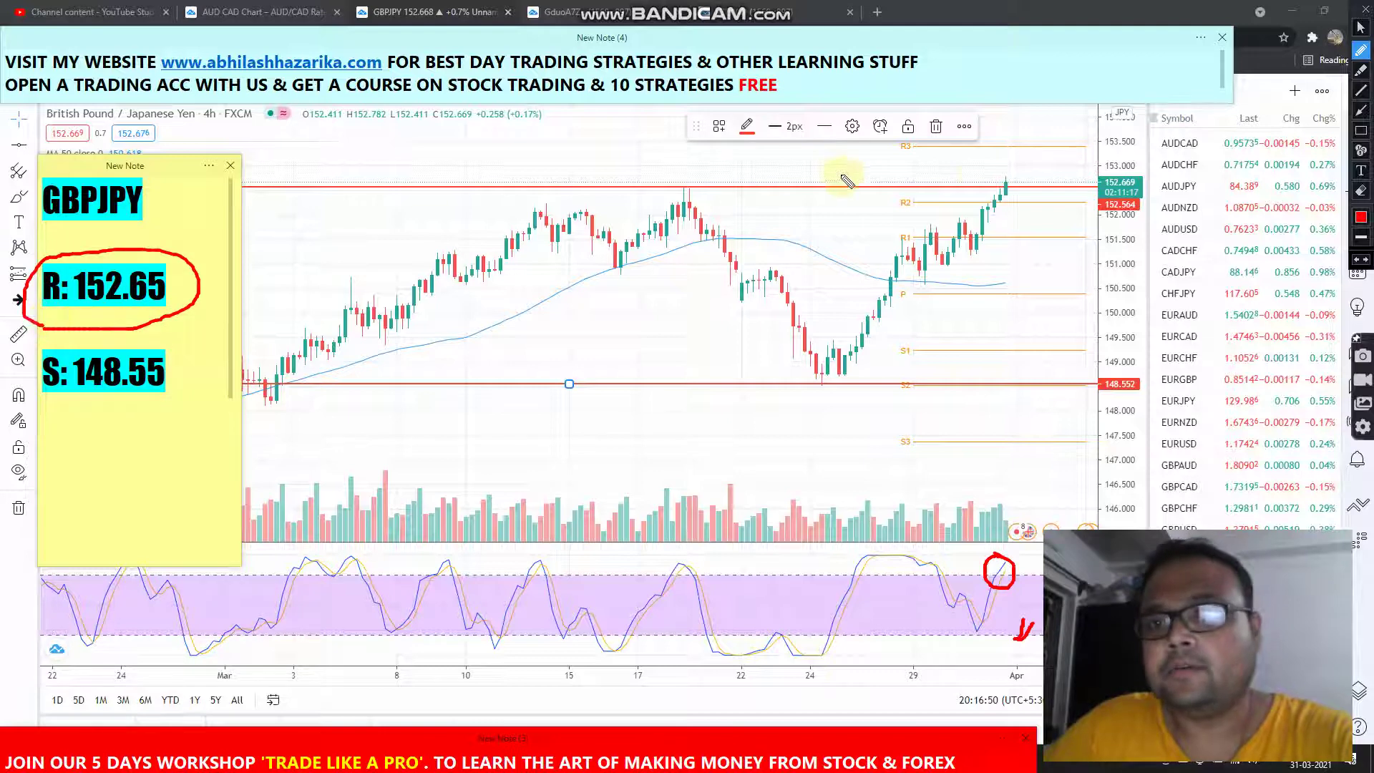
{"action": "left_click_drag", "start_coordinate": [977, 181], "coordinate": [990, 181]}
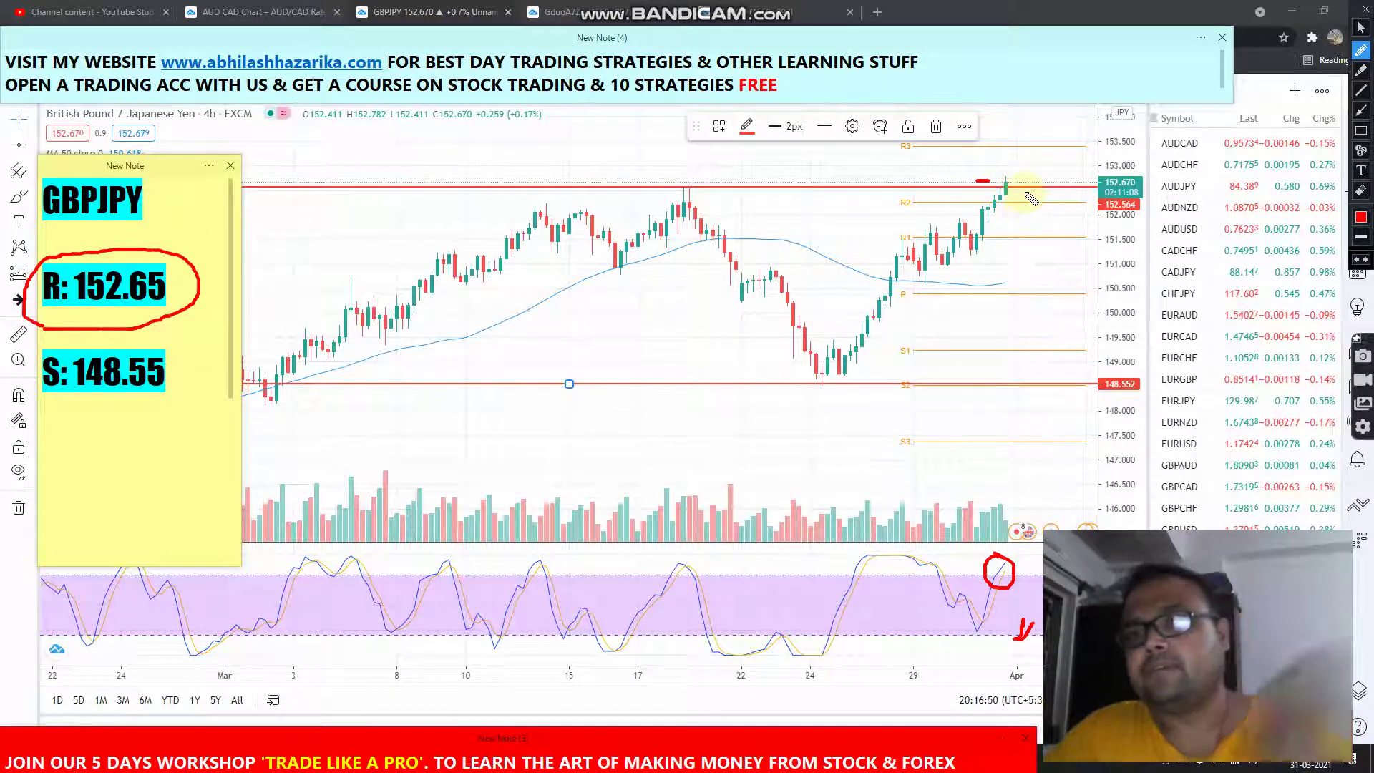
{"action": "left_click_drag", "start_coordinate": [1018, 217], "coordinate": [1034, 217]}
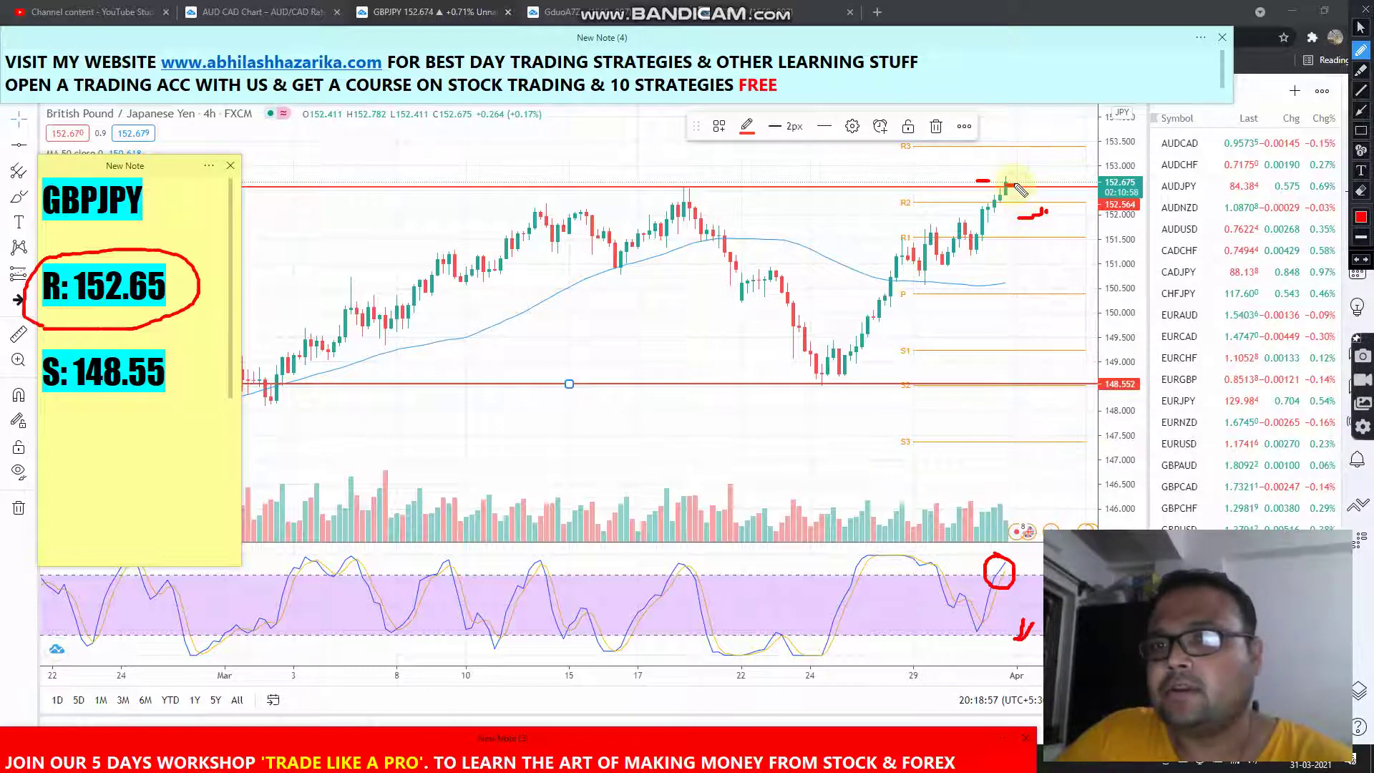
{"action": "left_click_drag", "start_coordinate": [1006, 185], "coordinate": [1019, 184]}
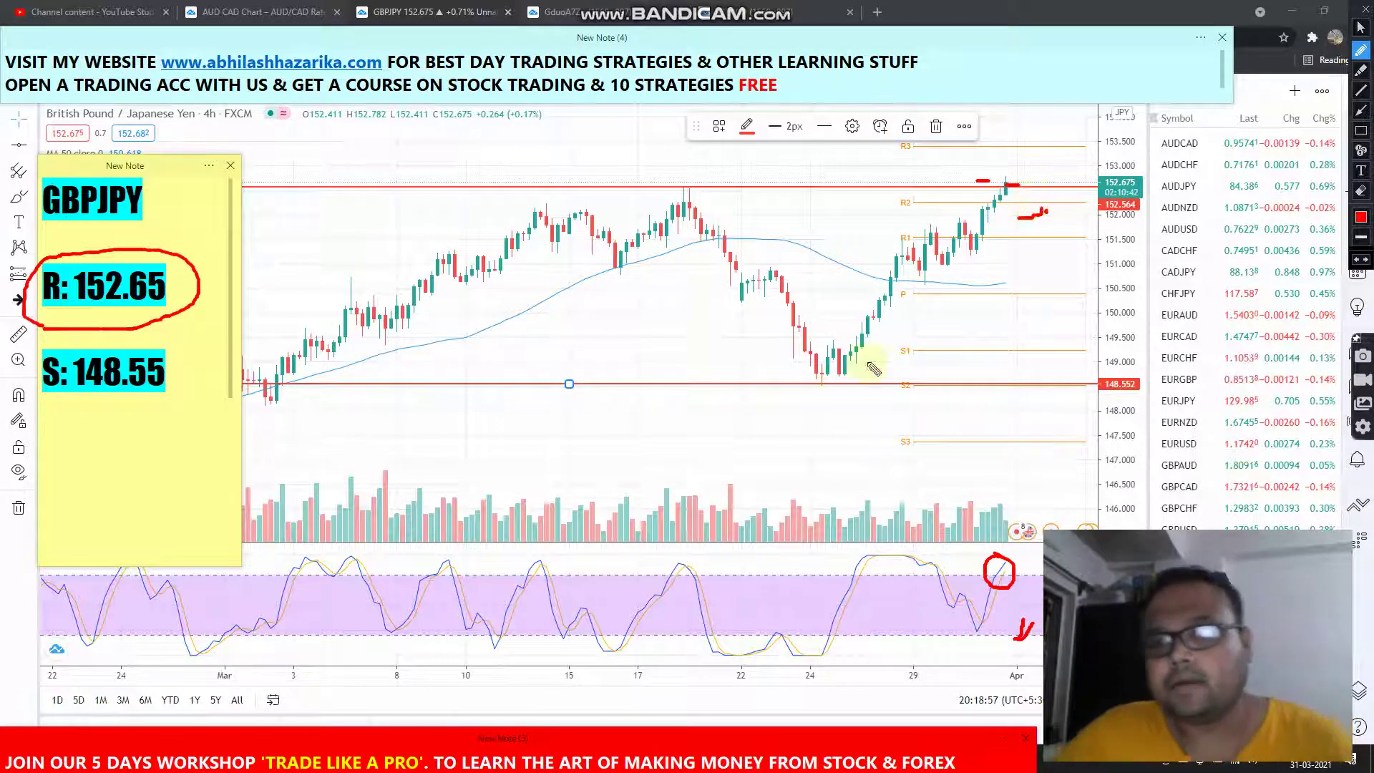
Handwrite "1)" in red in the empty chart area above the volume bars, and clear the annotations.
{"action": "mouse_move", "coordinate": [661, 440]}
{"action": "left_mouse_down"}
{"action": "mouse_move", "coordinate": [659, 415]}
{"action": "mouse_move", "coordinate": [678, 487]}
{"action": "left_mouse_up"}
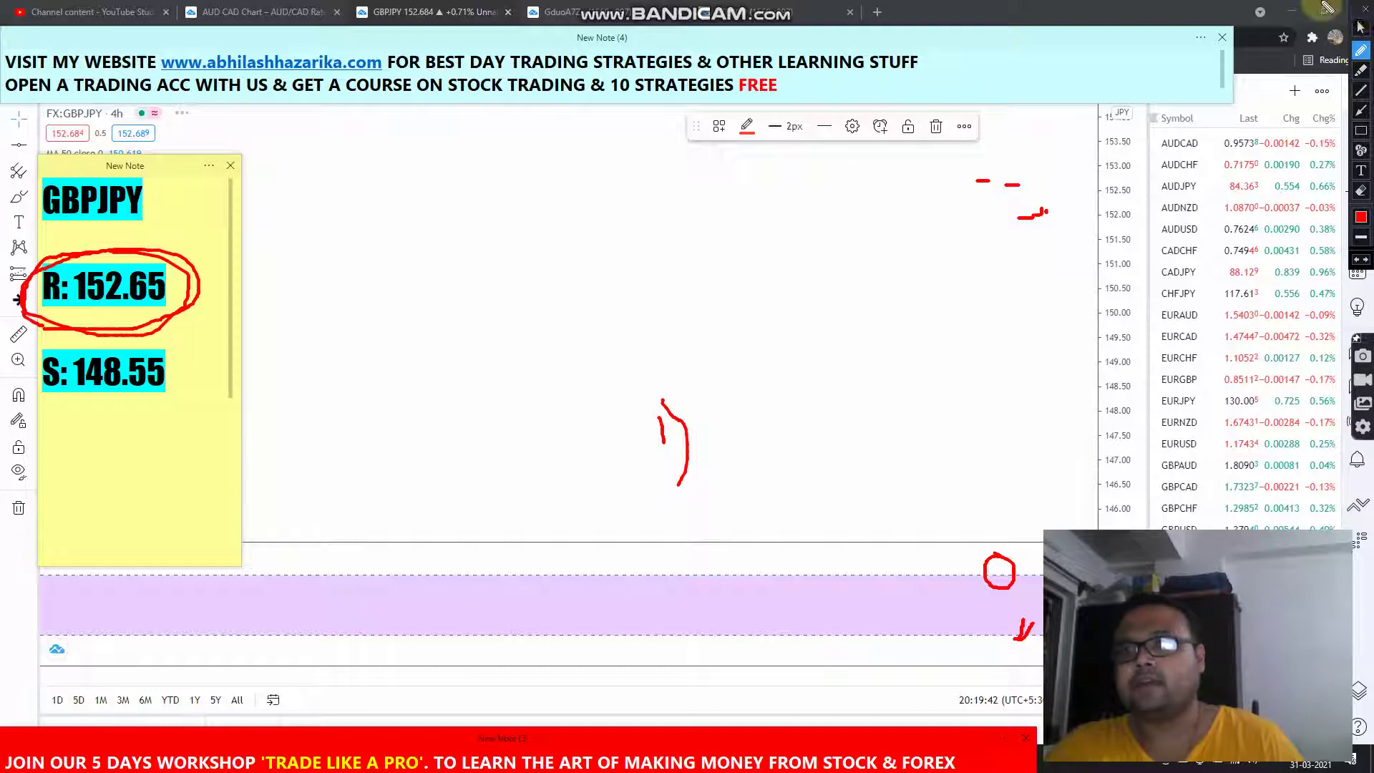
{"action": "left_click", "coordinate": [1359, 16]}
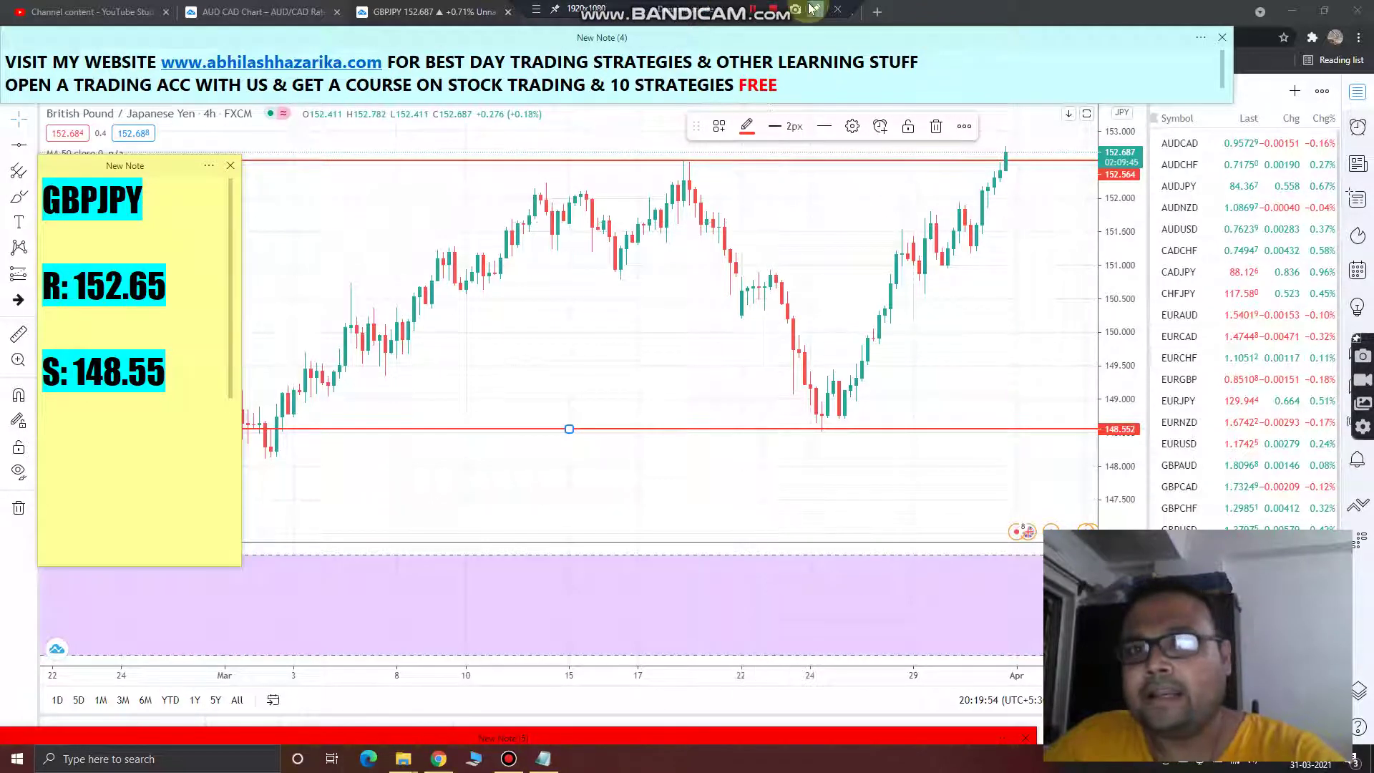
Draw a short red downward curve from the latest candle above the resistance line, and leave drawing mode.
{"action": "left_click", "coordinate": [816, 10]}
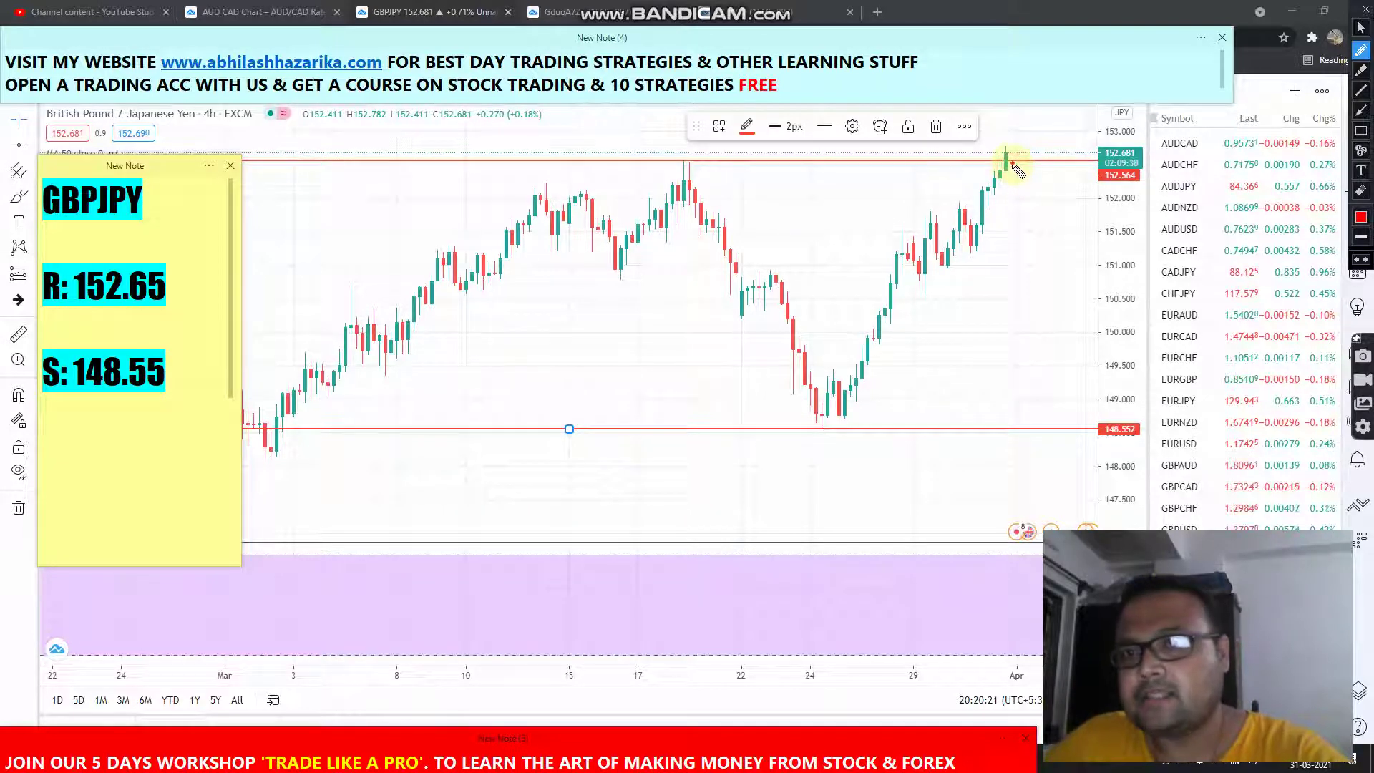
{"action": "left_click_drag", "start_coordinate": [1011, 161], "coordinate": [1025, 177]}
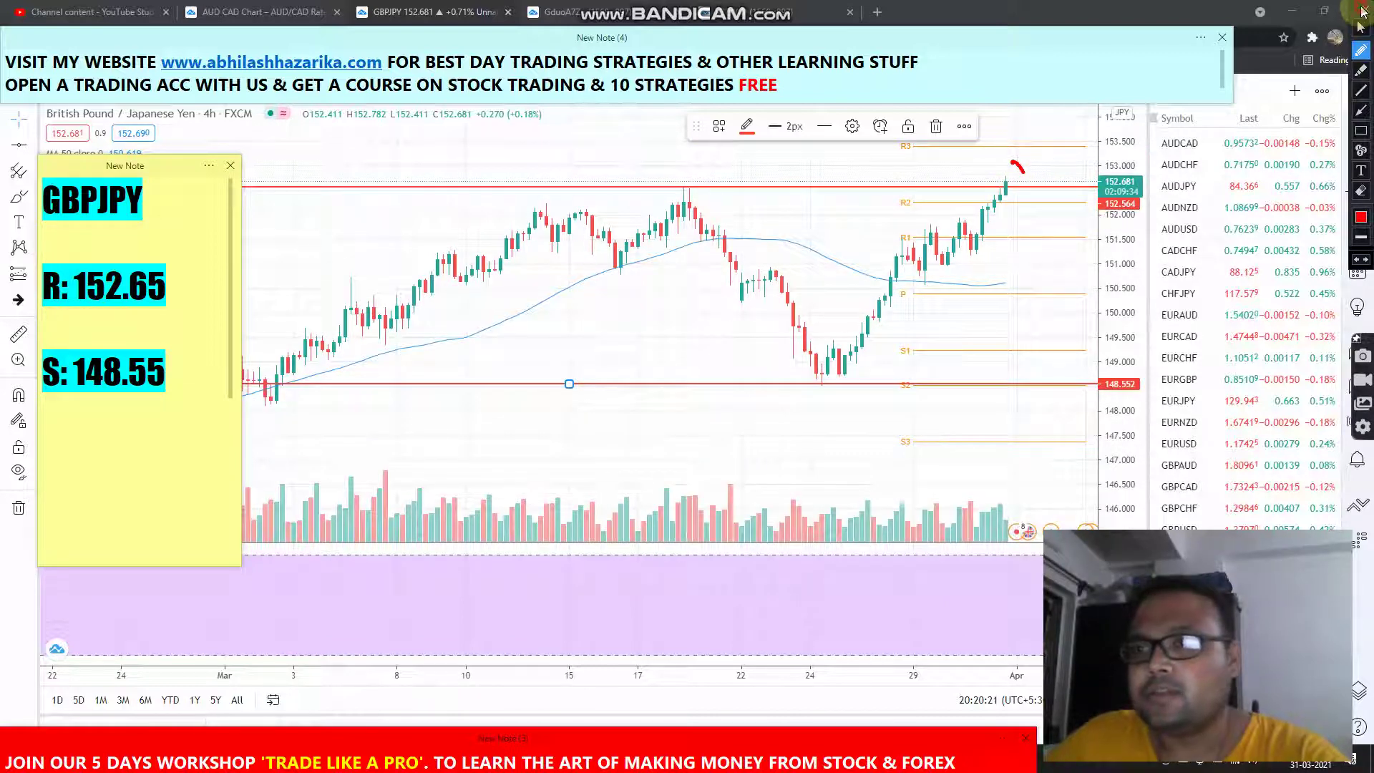
{"action": "left_click", "coordinate": [1362, 29]}
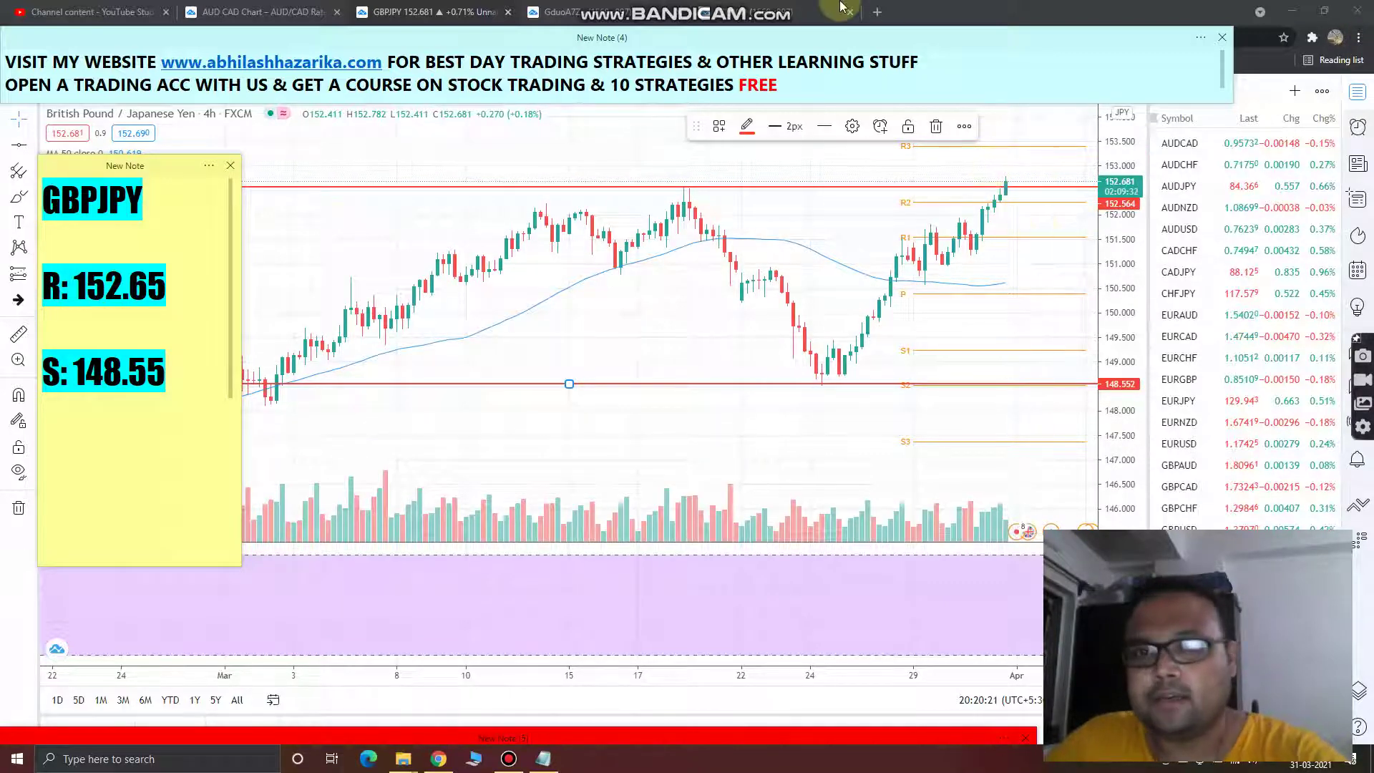